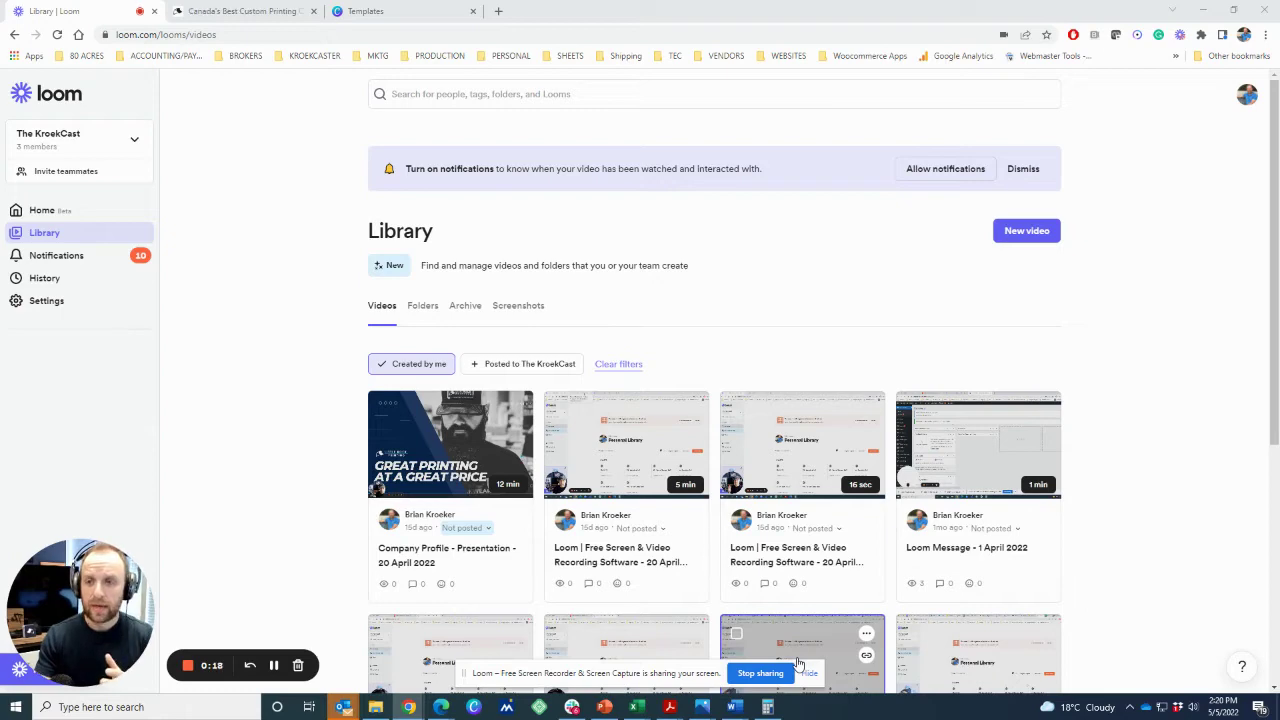
# Go to the Little Rock Printing site and open the Business Cards page under Marketing Essentials
pyautogui.click(235, 11)
pyautogui.moveTo(604, 166)
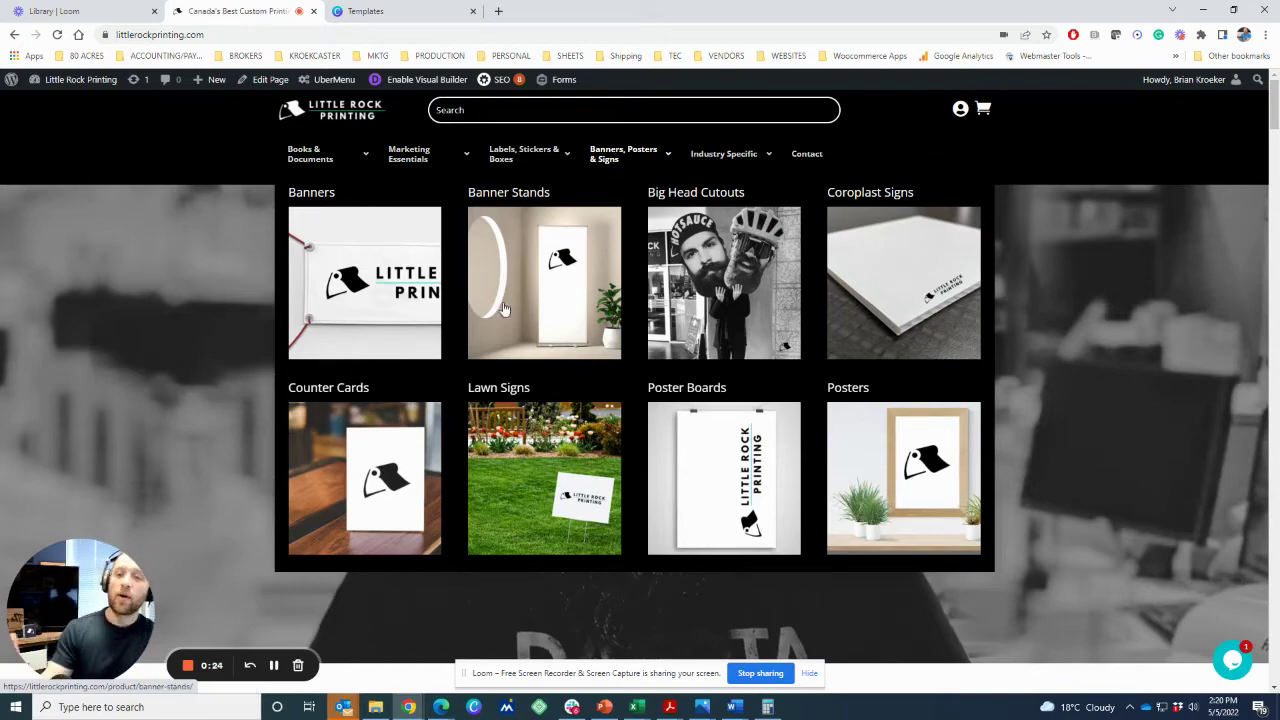
pyautogui.moveTo(414, 163)
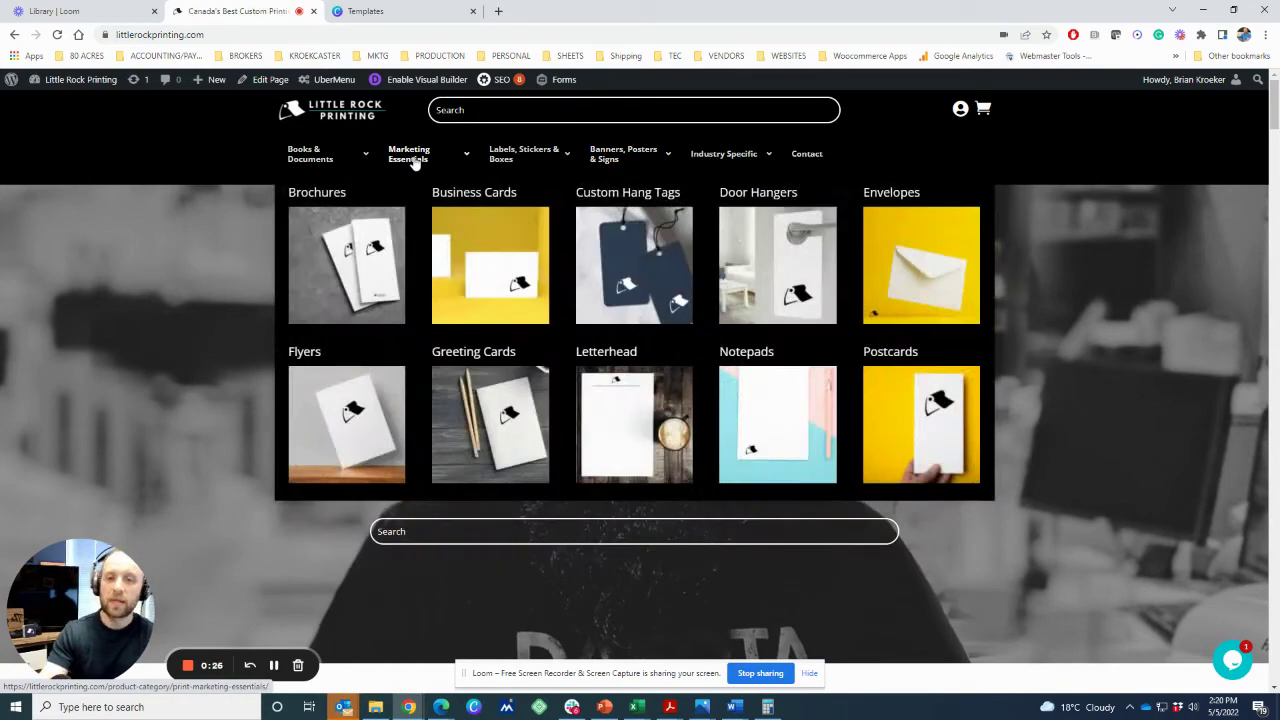
pyautogui.click(451, 265)
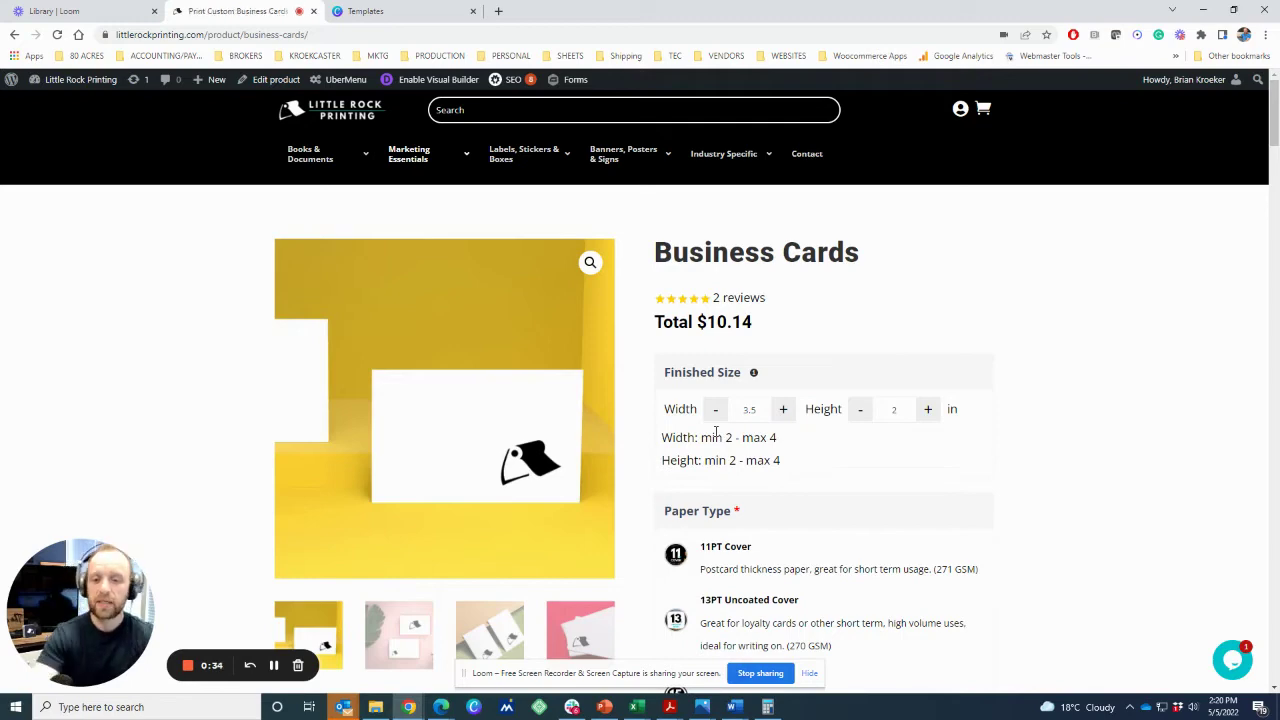
# Scroll through the Business Cards size limits, paper, finishing and pricing options
pyautogui.scroll(-2, 716, 431)
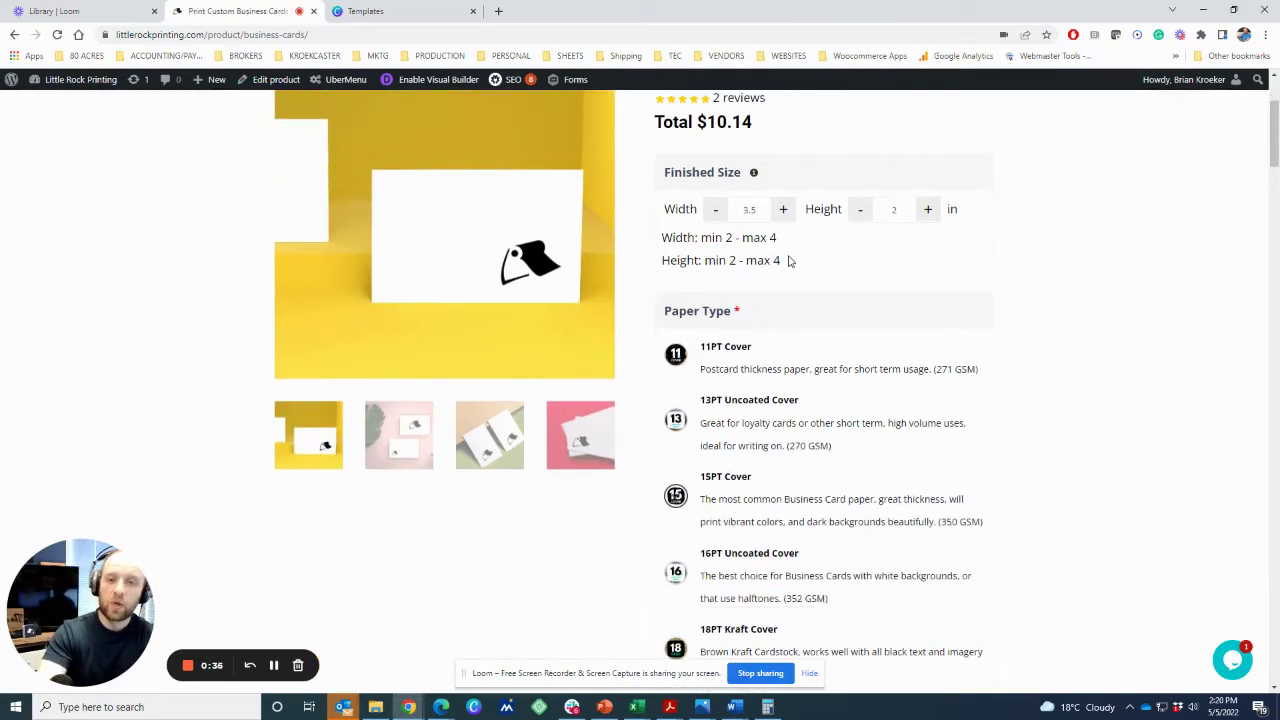
pyautogui.scroll(-8, 842, 388)
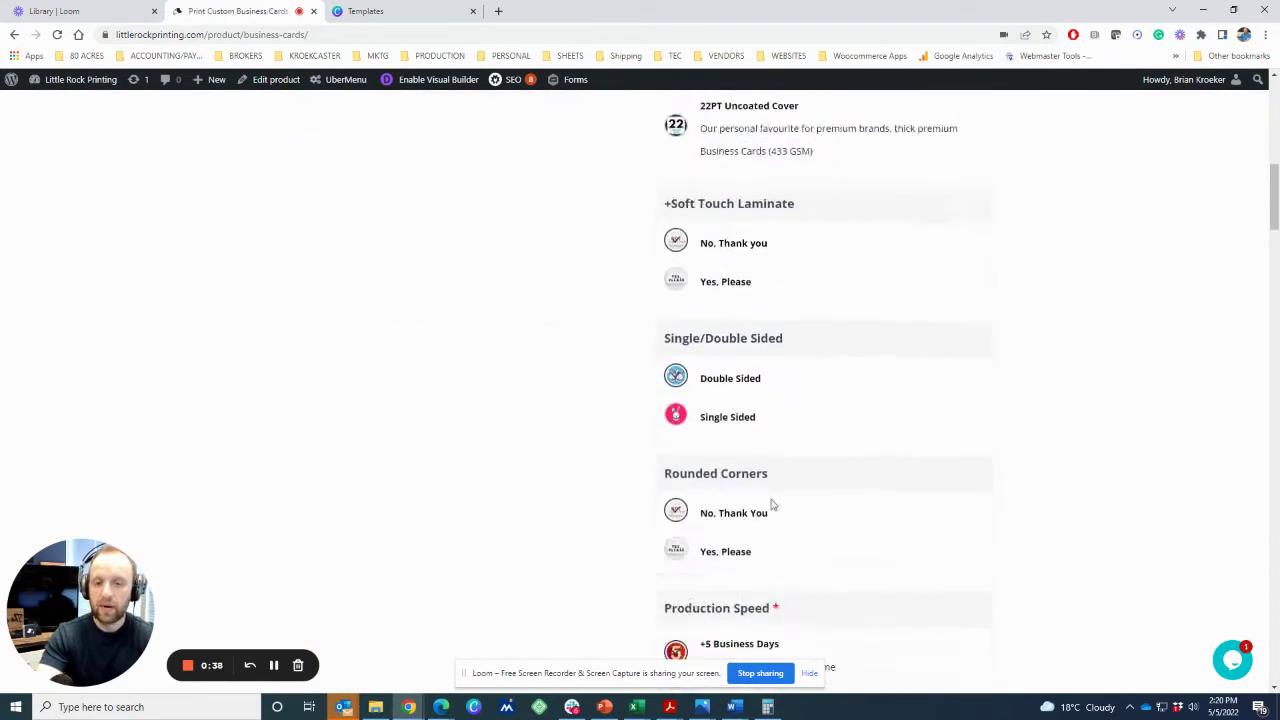
pyautogui.scroll(-2, 766, 509)
pyautogui.scroll(1, 771, 386)
pyautogui.scroll(-9, 766, 406)
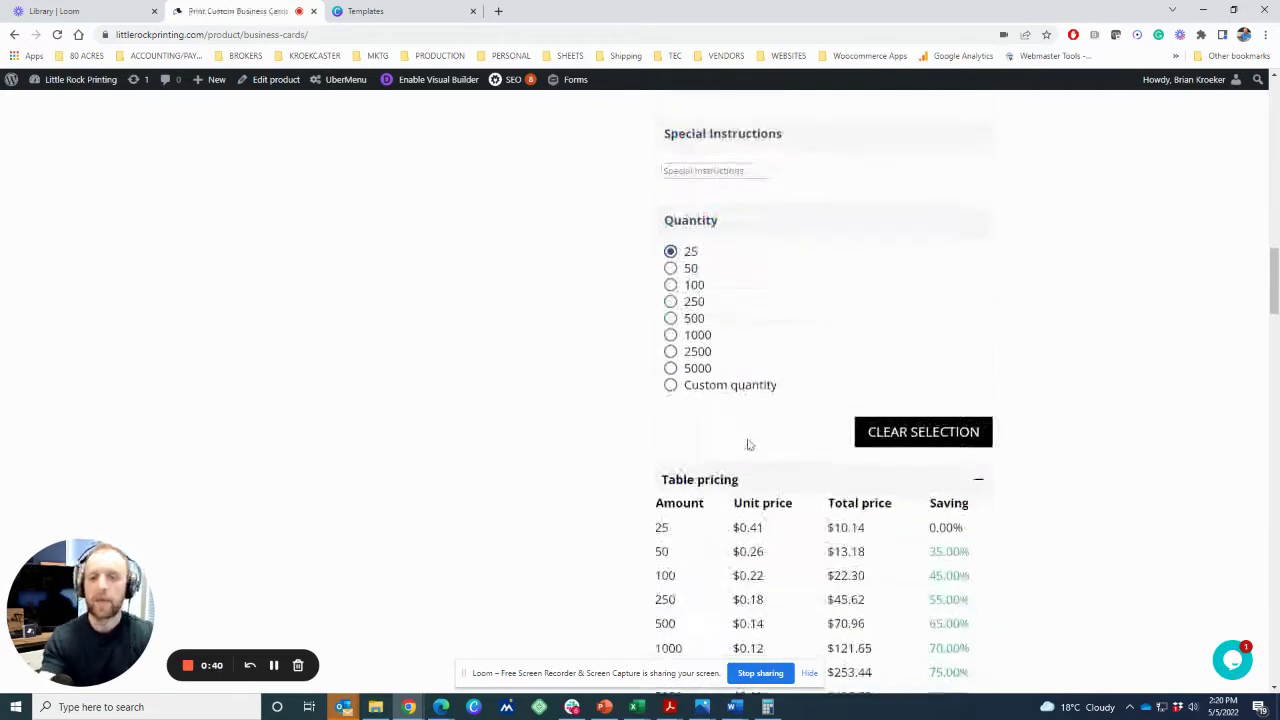
pyautogui.scroll(-4, 744, 455)
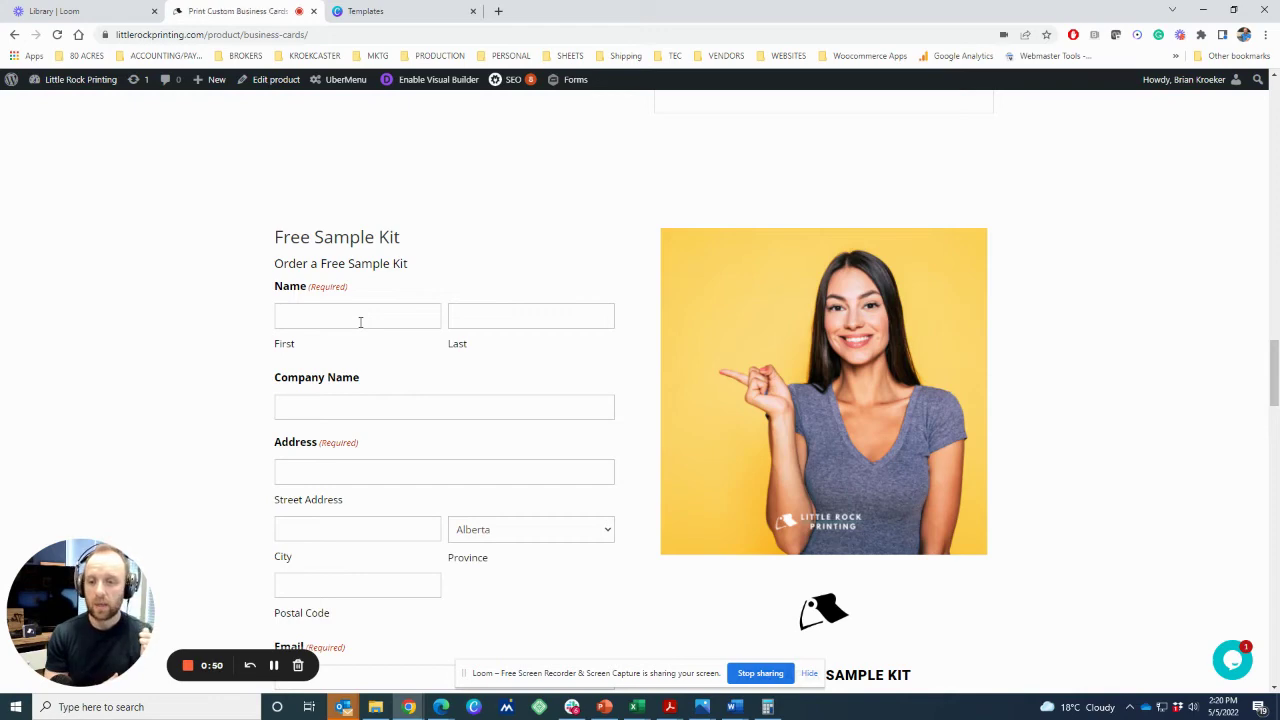
pyautogui.scroll(-7, 423, 377)
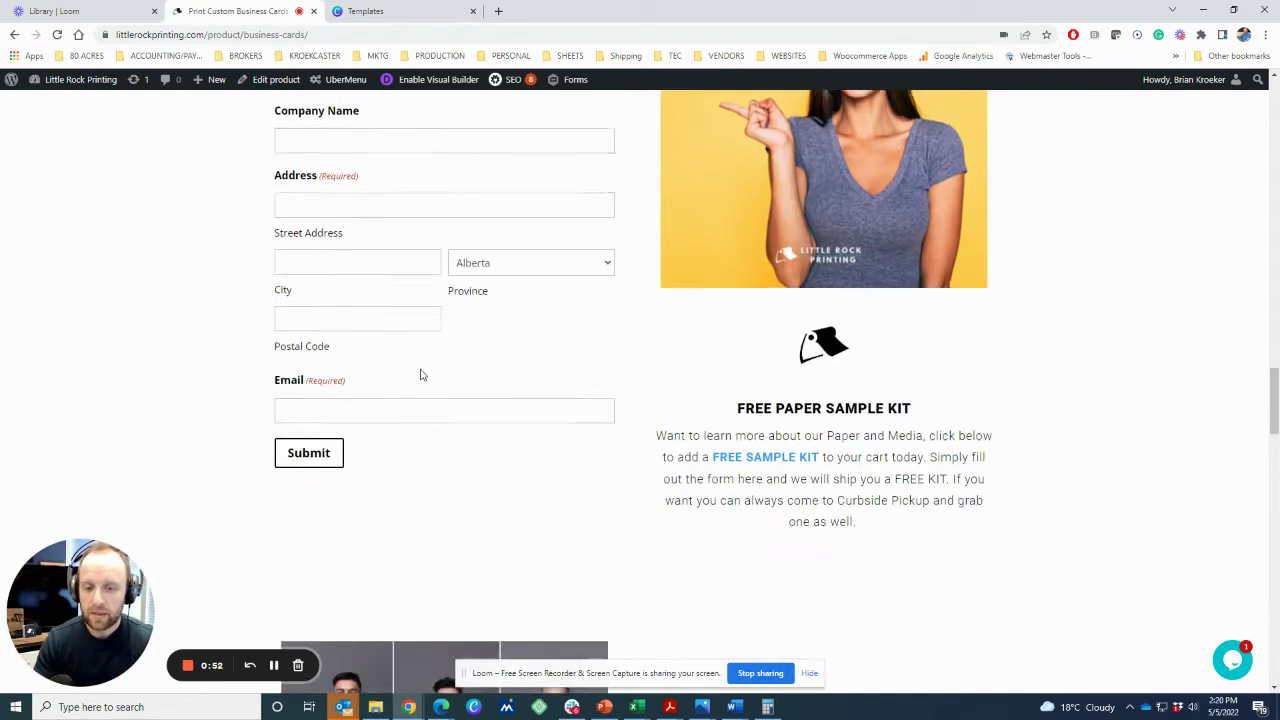
pyautogui.scroll(15, 423, 383)
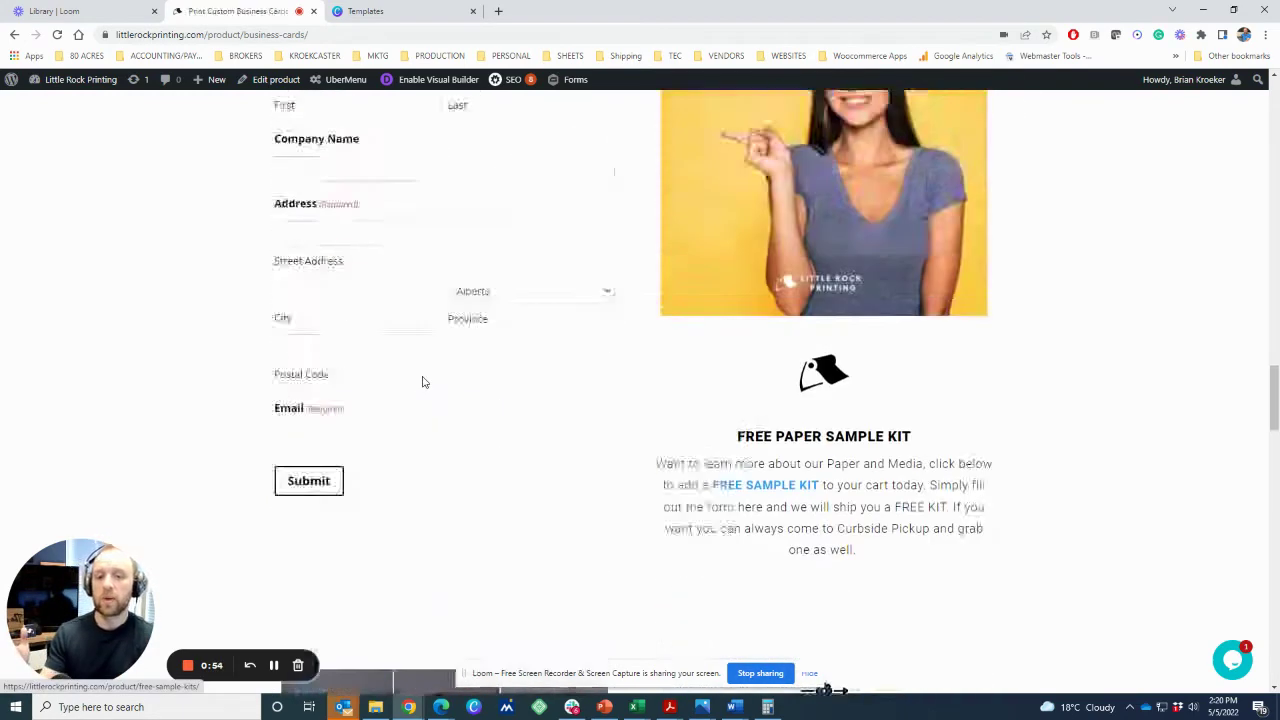
pyautogui.scroll(15, 454, 377)
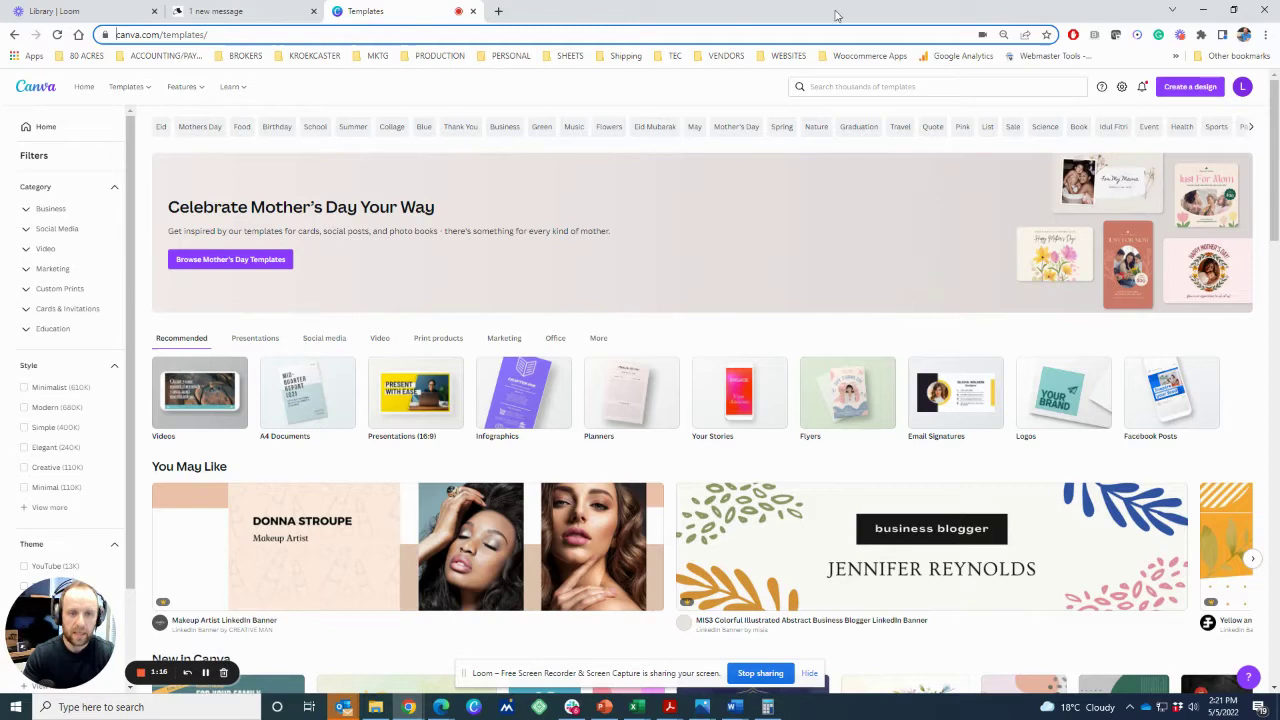
# Create a new Business Card design by searching 'business card' under Create a design
pyautogui.click(1180, 90)
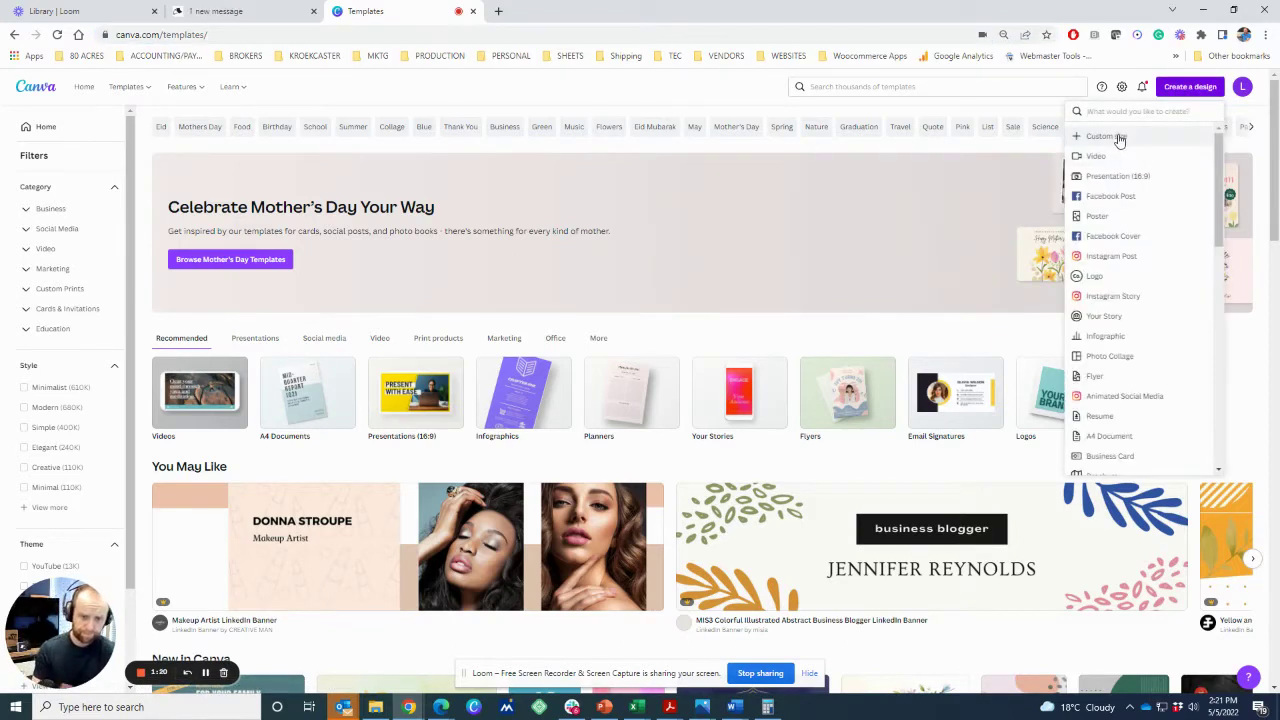
pyautogui.write('business card')
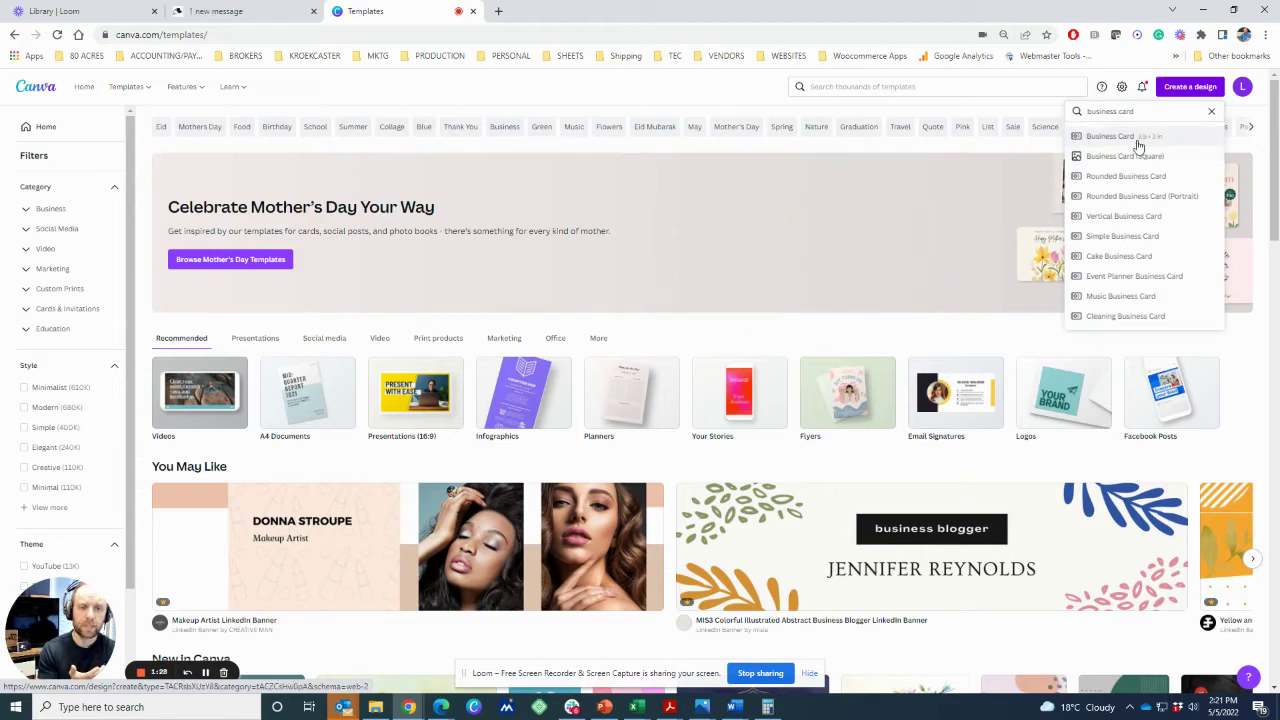
pyautogui.click(1137, 143)
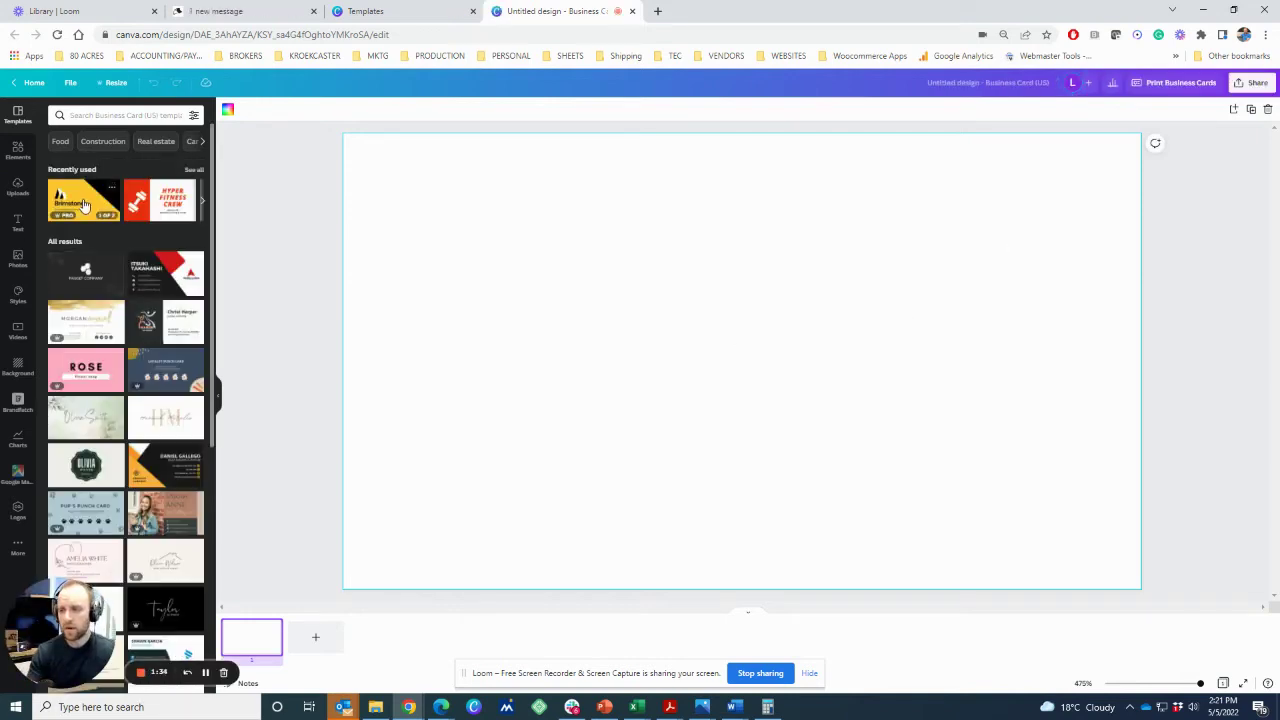
# Apply the Brown Real Estate Business Card template to the blank card
pyautogui.click(85, 205)
pyautogui.click(57, 140)
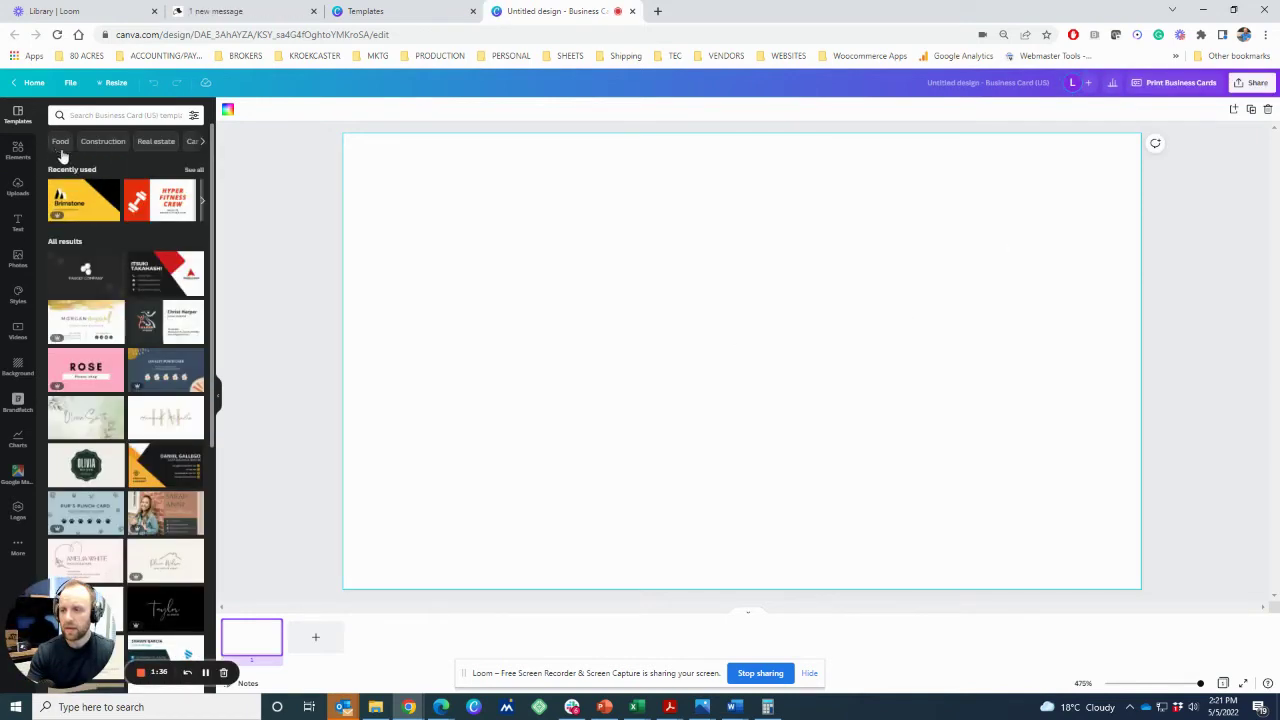
pyautogui.scroll(-3, 130, 420)
pyautogui.click(170, 385)
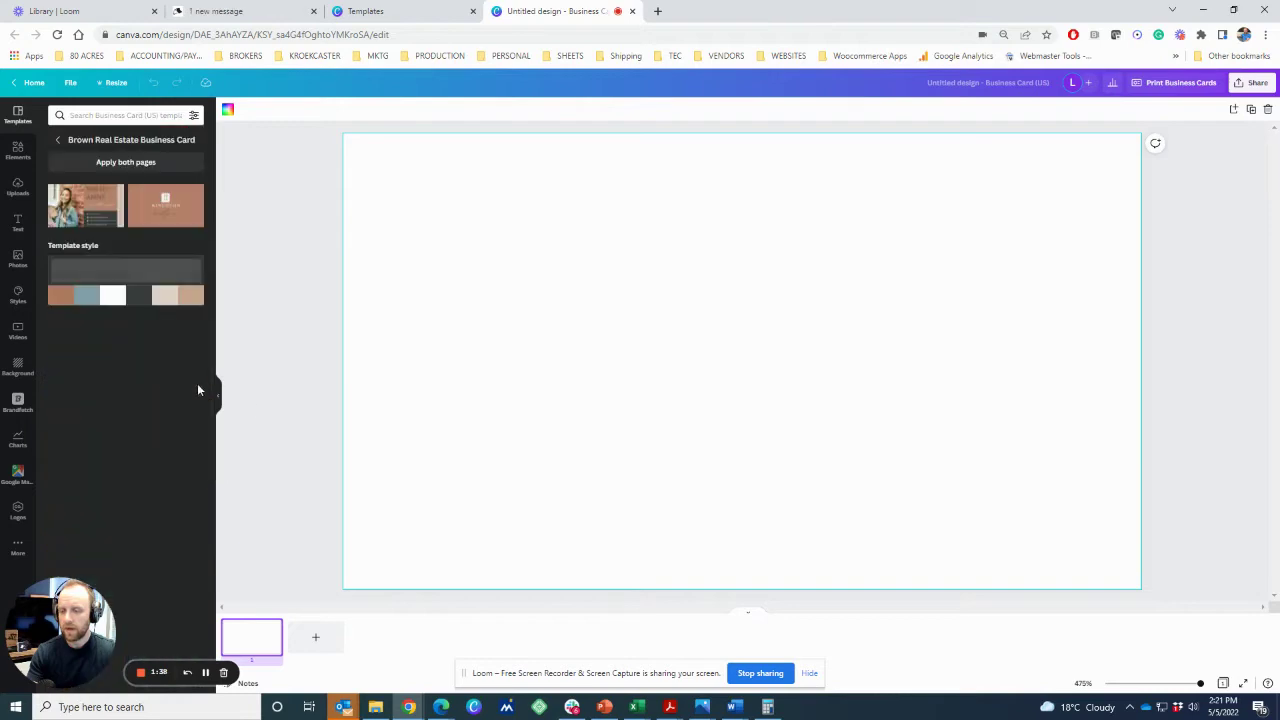
pyautogui.click(100, 208)
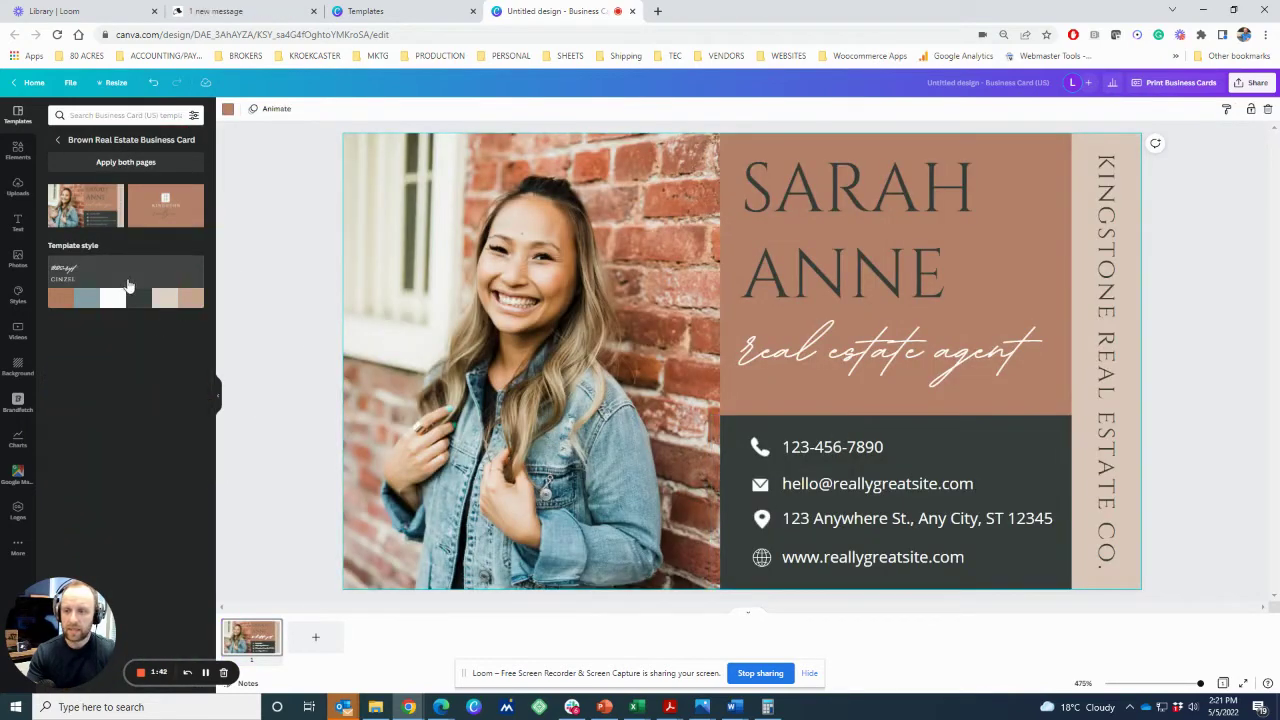
# Apply the template style and shuffle through colour and font variations to the dark scheme
pyautogui.click(122, 290)
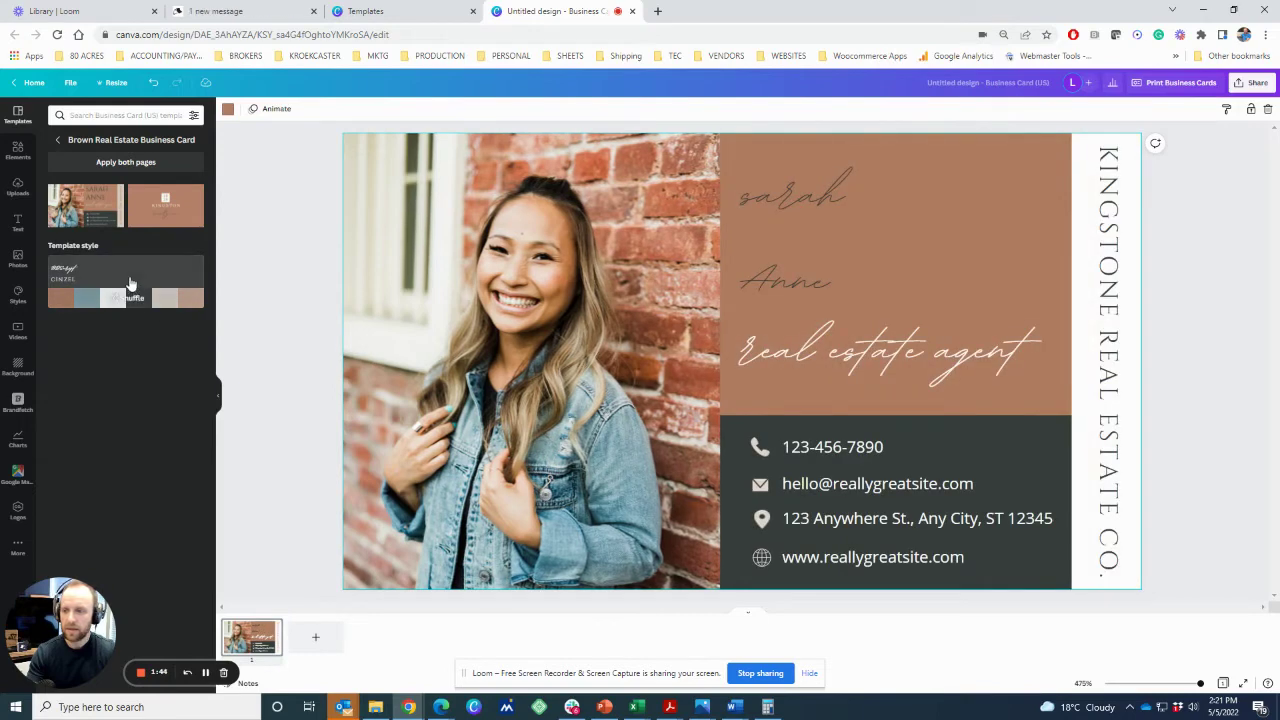
pyautogui.click(134, 299)
pyautogui.click(134, 299)
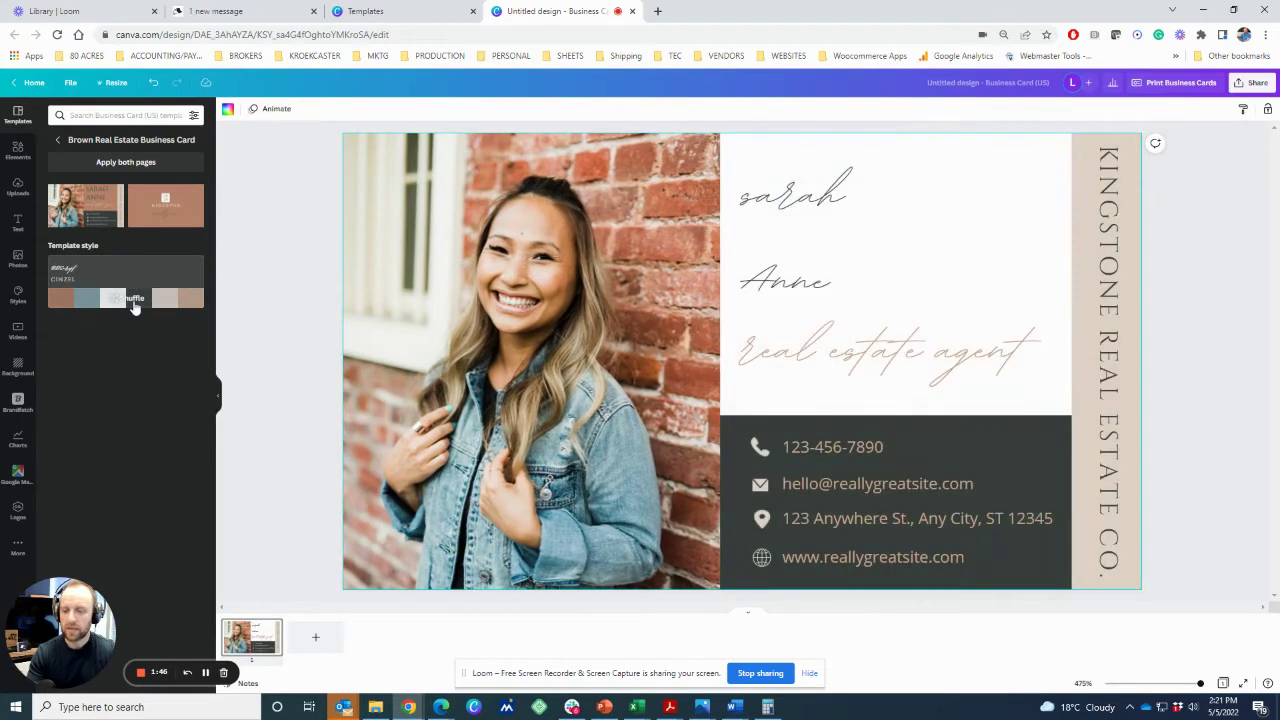
pyautogui.click(134, 299)
# Return to the template list, preview the Olivia template, and show uploaded images
pyautogui.click(57, 140)
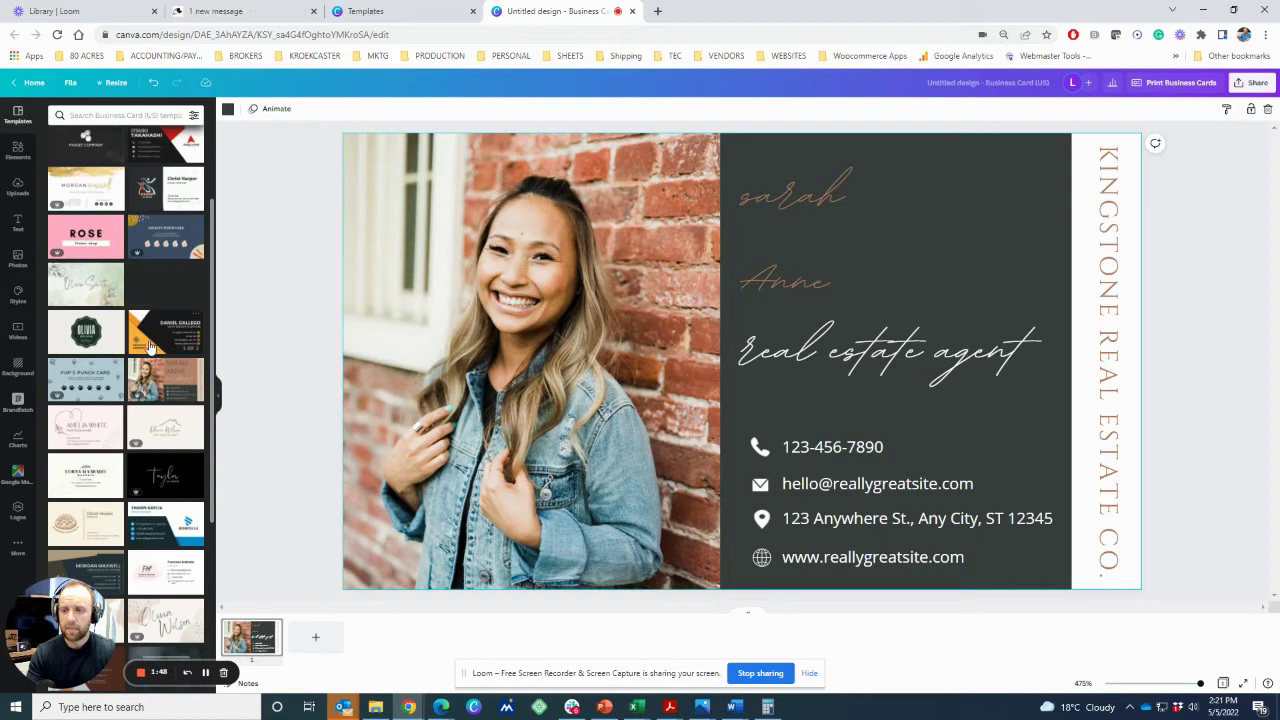
pyautogui.click(88, 340)
pyautogui.click(17, 187)
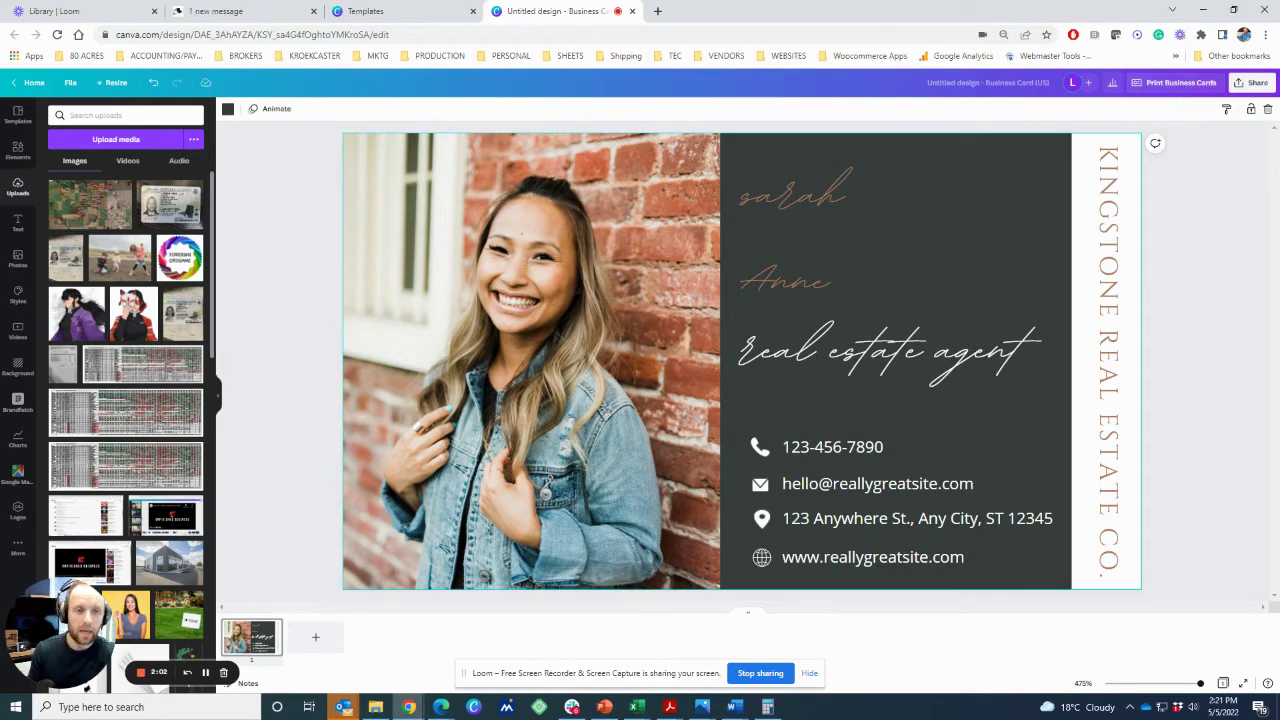
# Export the card as PDF Print with crop marks and bleed, CMYK colour space
pyautogui.click(1250, 84)
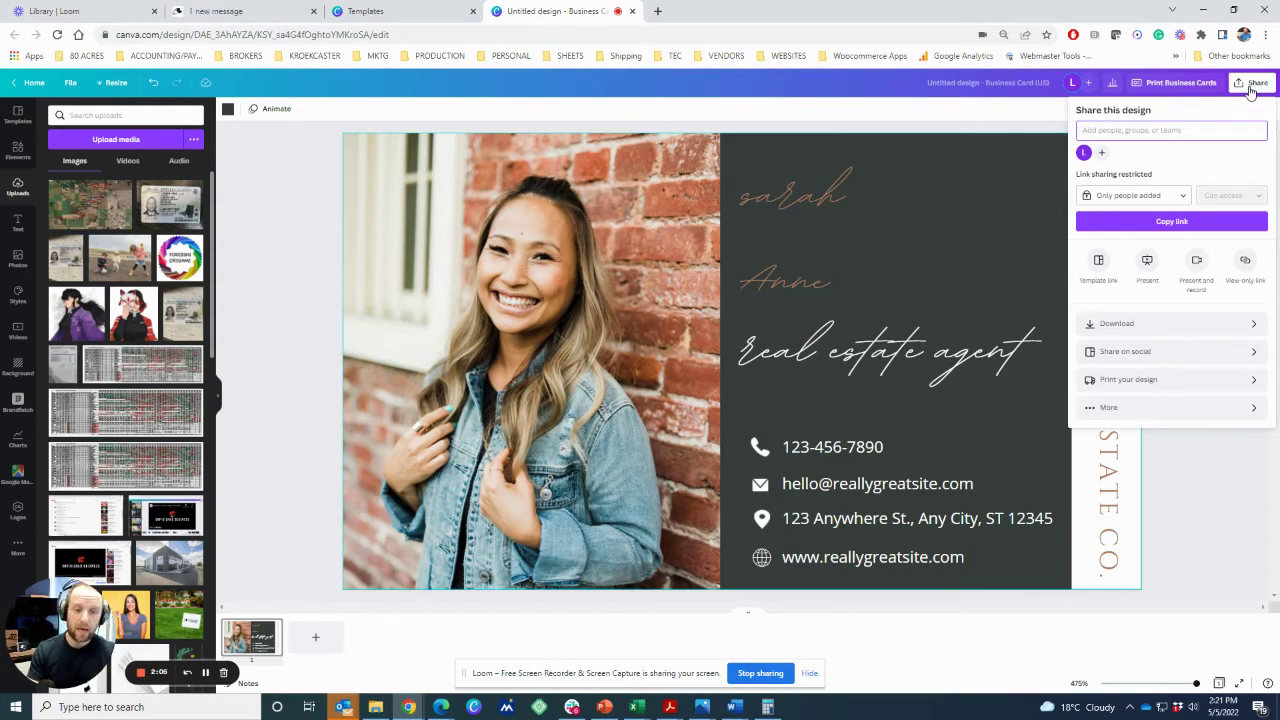
pyautogui.click(1210, 330)
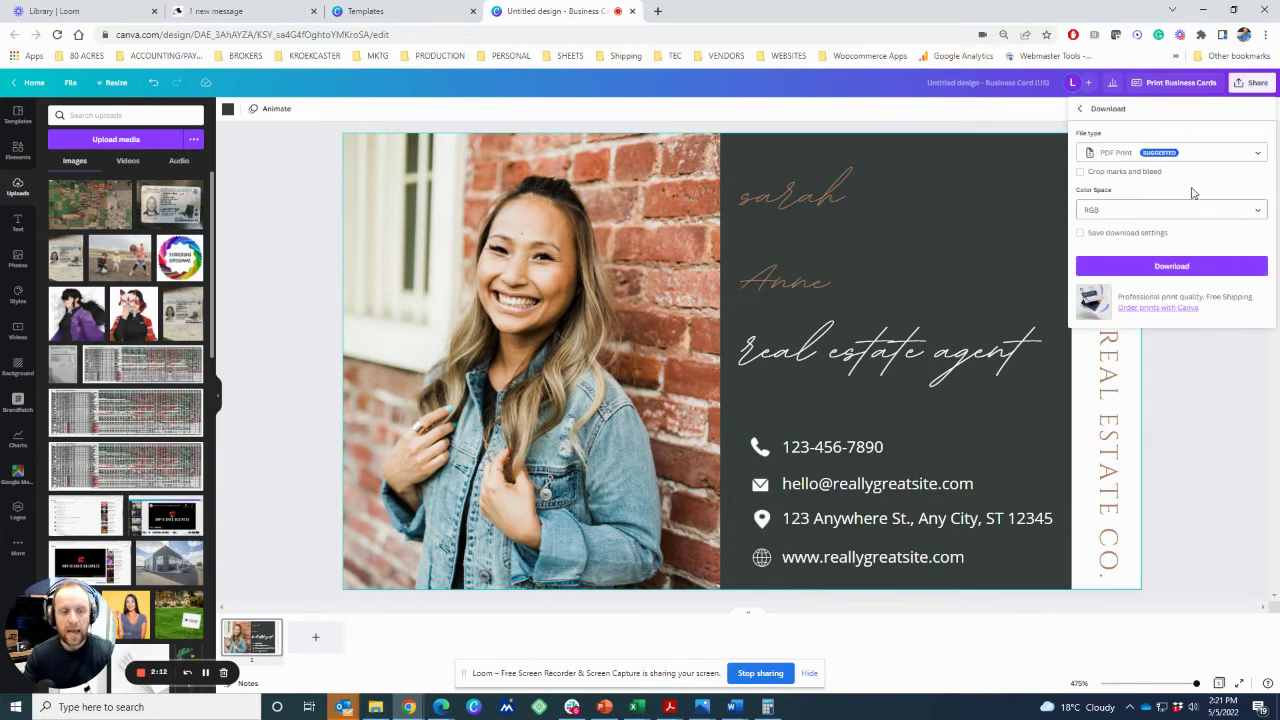
pyautogui.click(1115, 155)
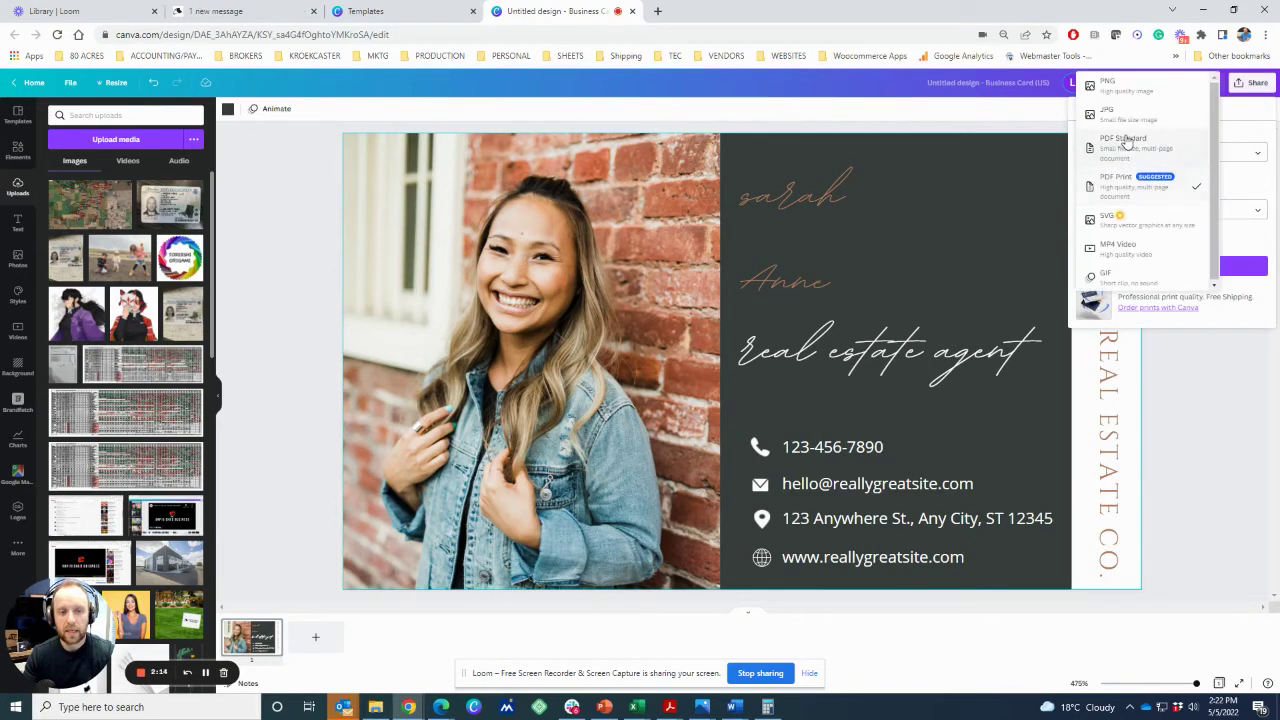
pyautogui.click(1126, 95)
pyautogui.click(1143, 154)
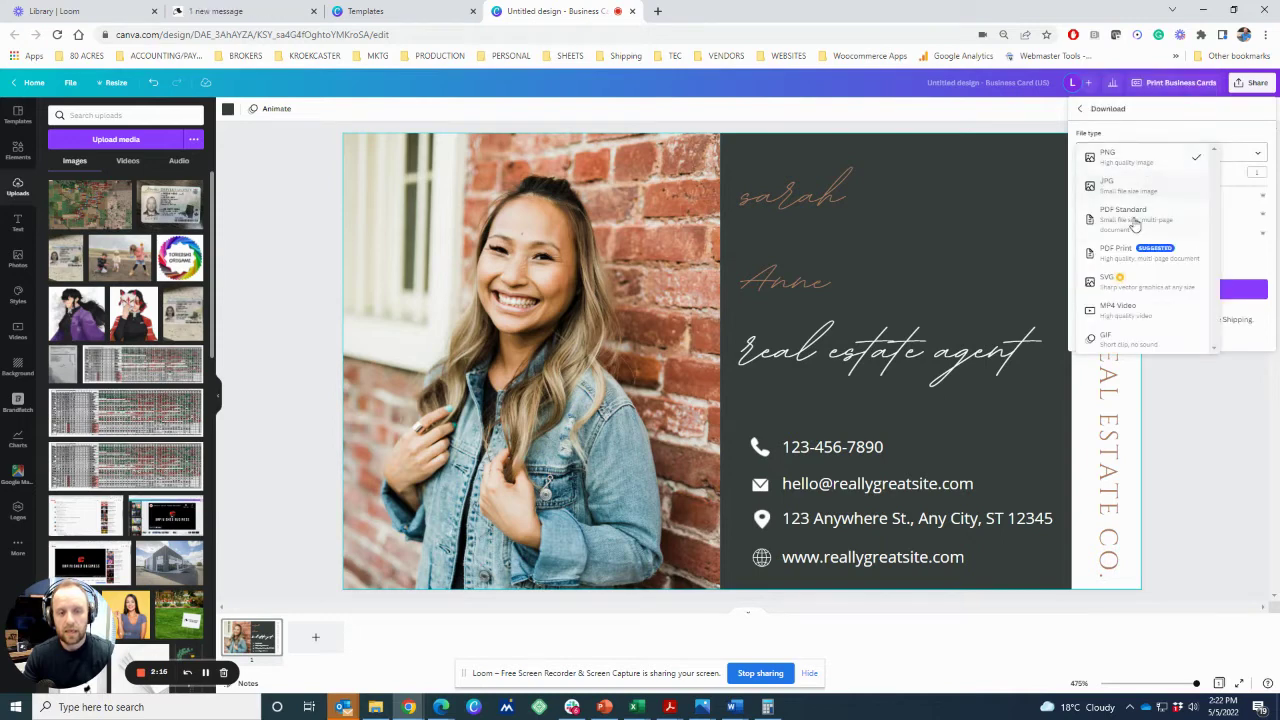
pyautogui.click(1137, 255)
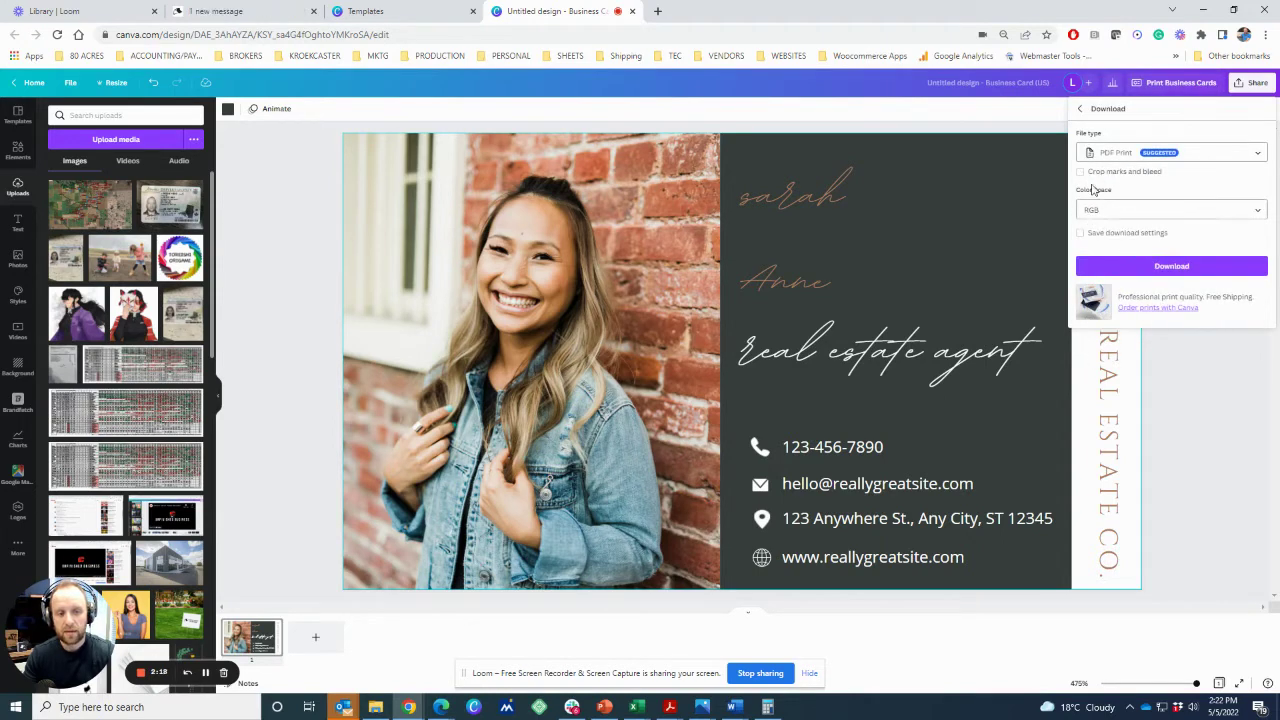
pyautogui.click(1125, 217)
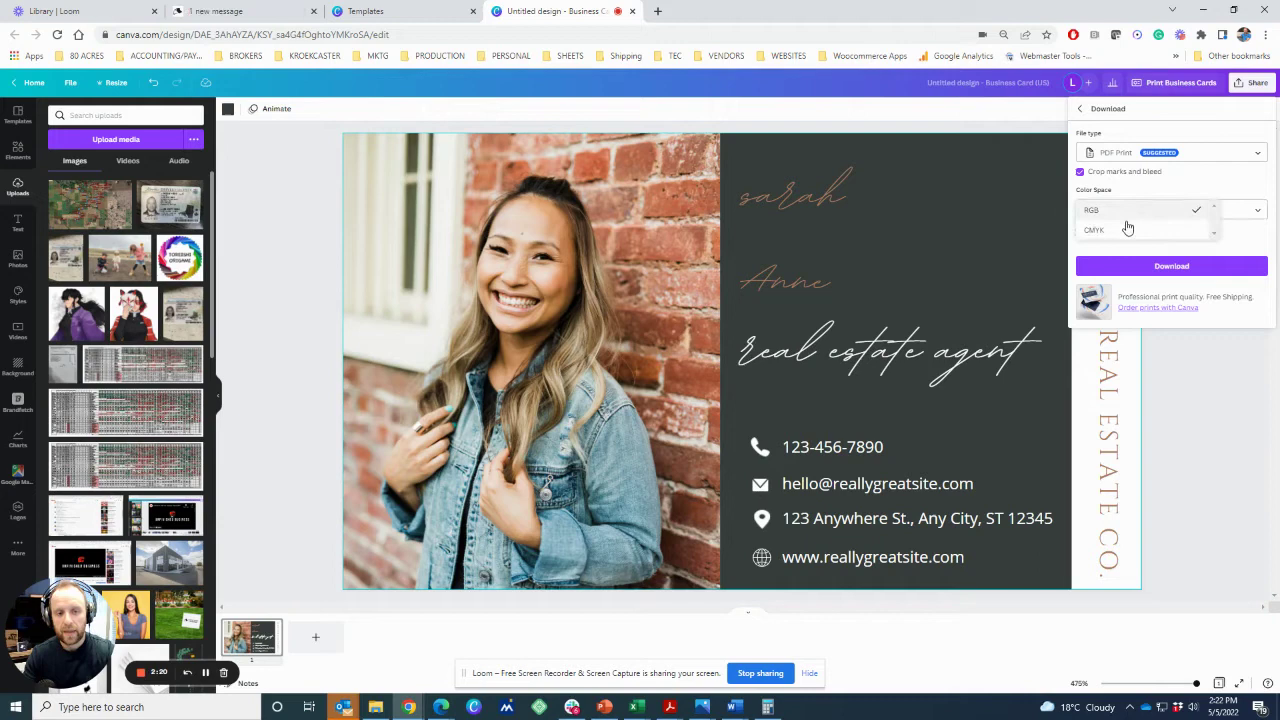
pyautogui.click(1134, 231)
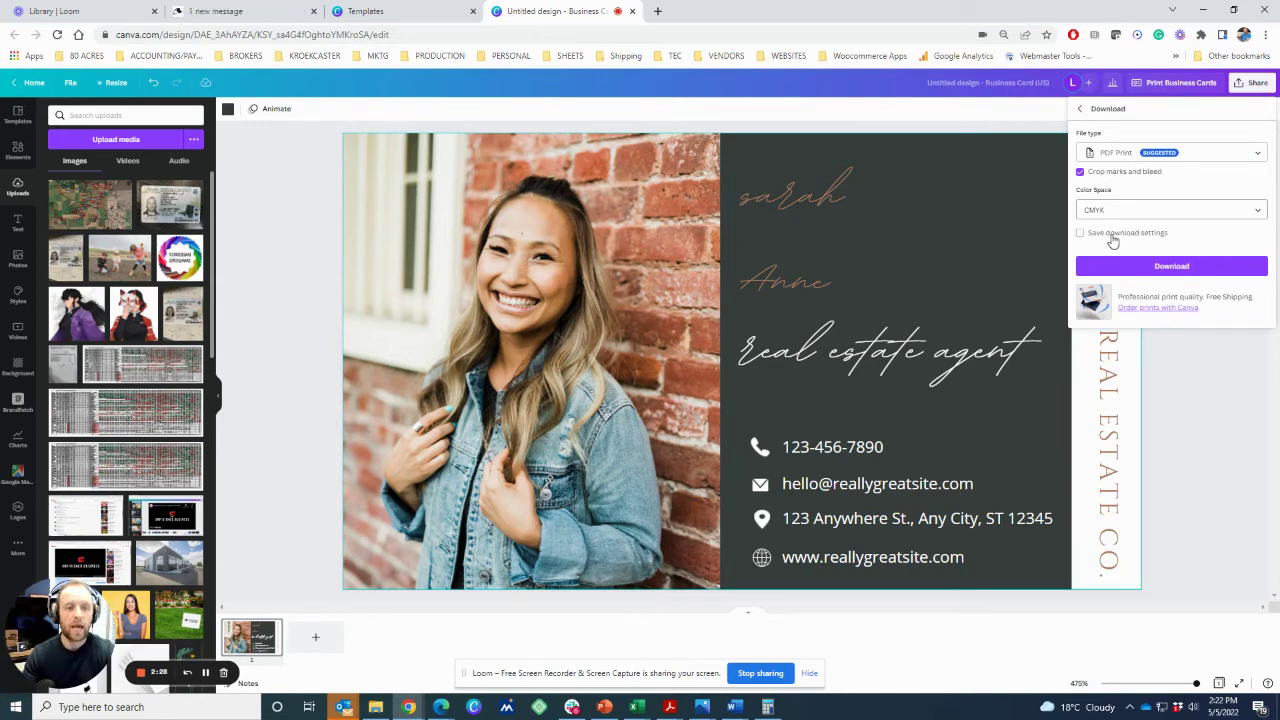
pyautogui.click(1132, 264)
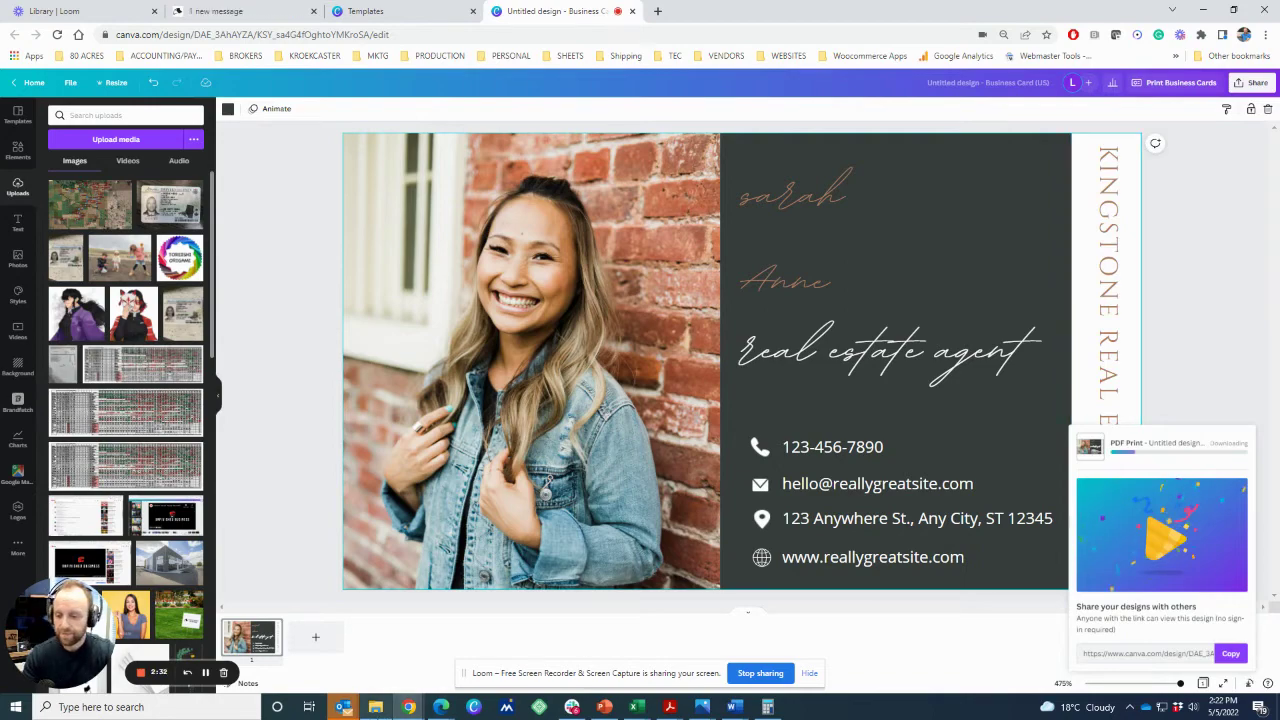
# Preview the Untitled design PDF in Downloads and open it in Acrobat
pyautogui.click(378, 710)
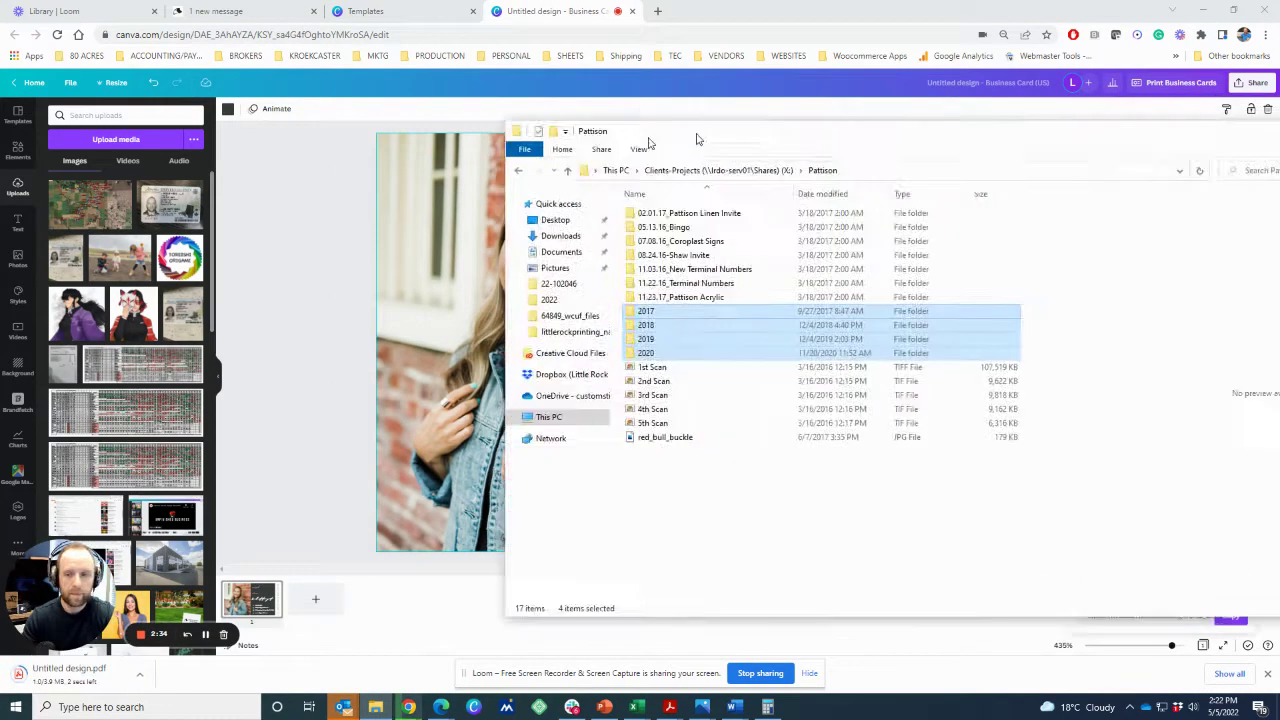
pyautogui.click(330, 249)
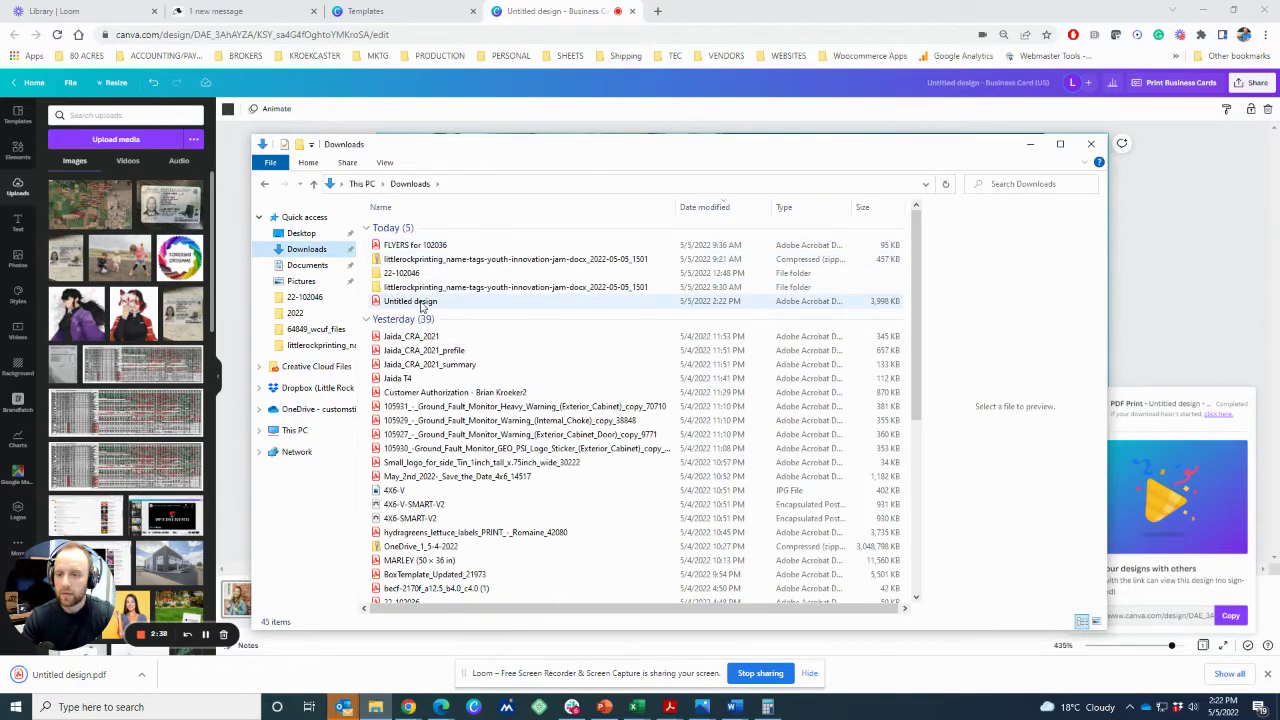
pyautogui.click(421, 303)
pyautogui.hotkey('alt', 'p')
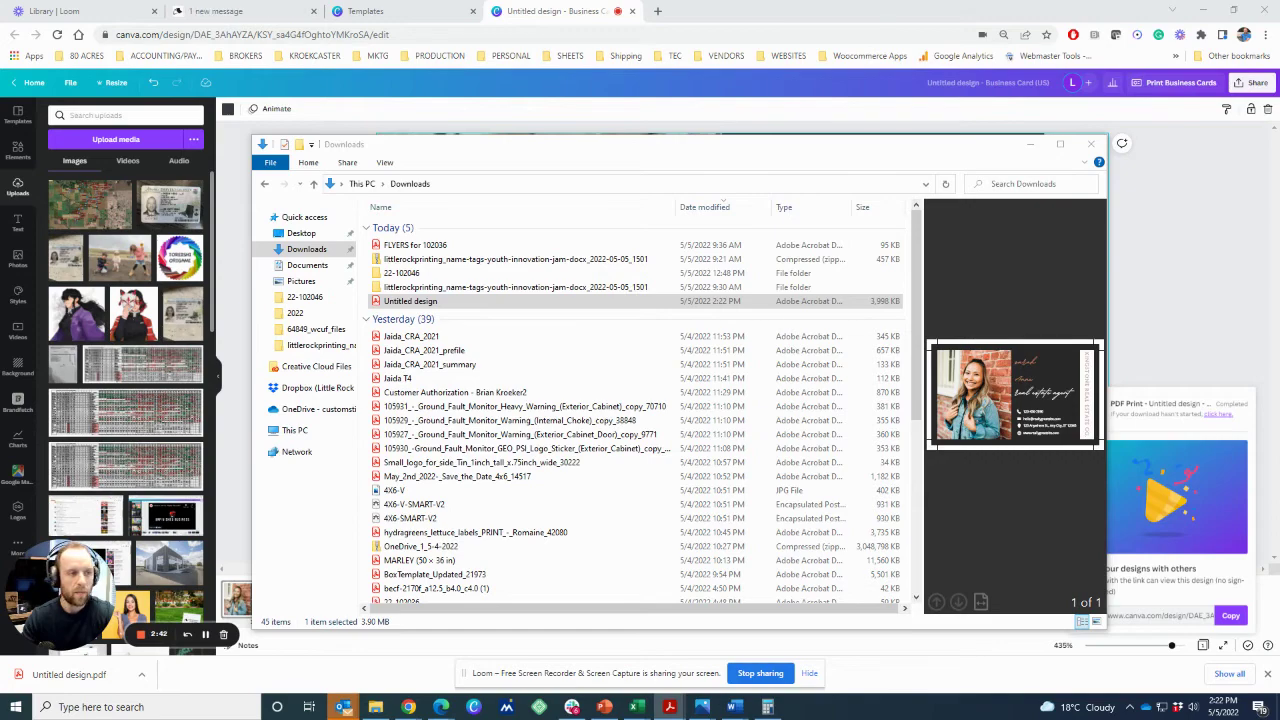
pyautogui.press('Return')
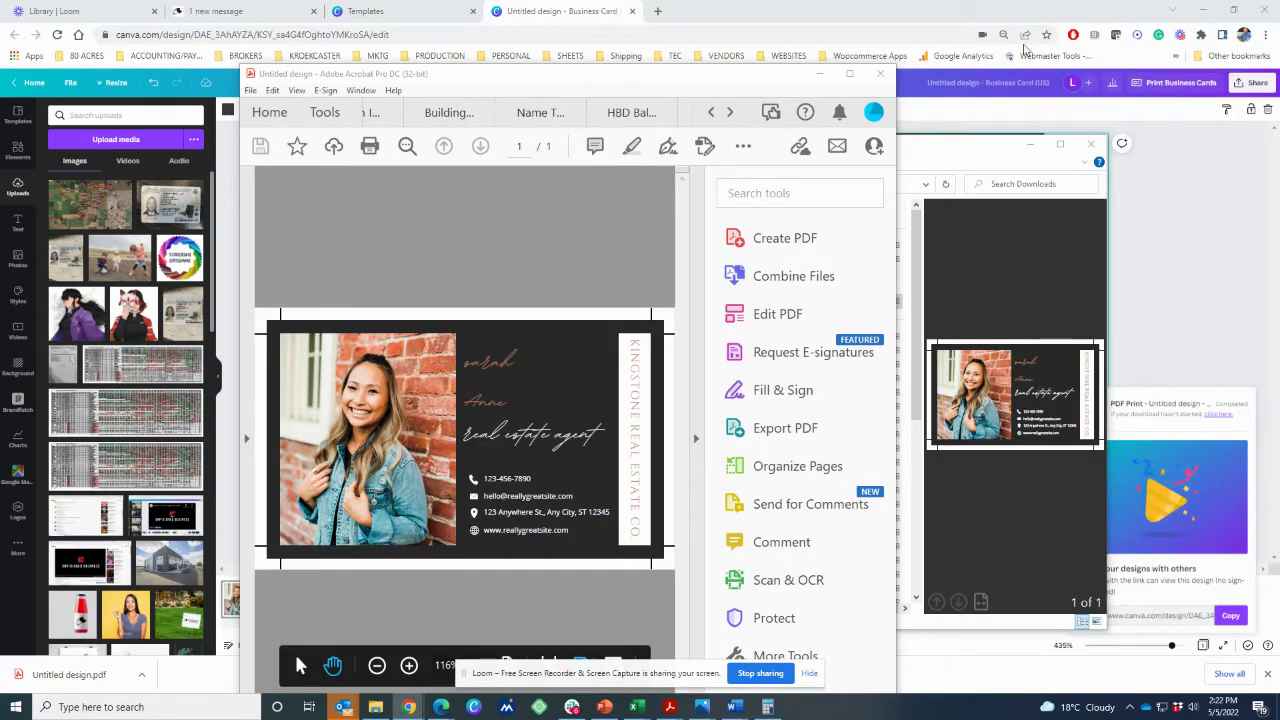
# View the PDF maximized in Acrobat, then minimize Acrobat and the Downloads window
pyautogui.click(851, 75)
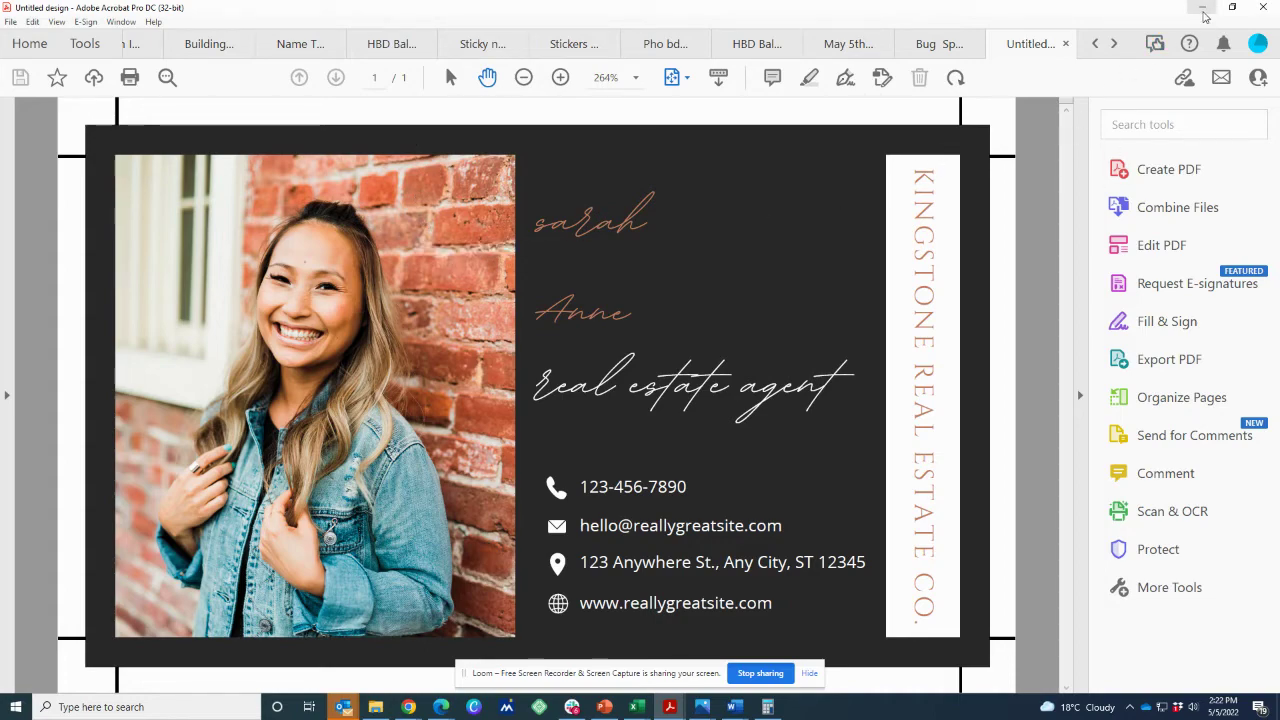
pyautogui.click(1204, 10)
pyautogui.click(1030, 148)
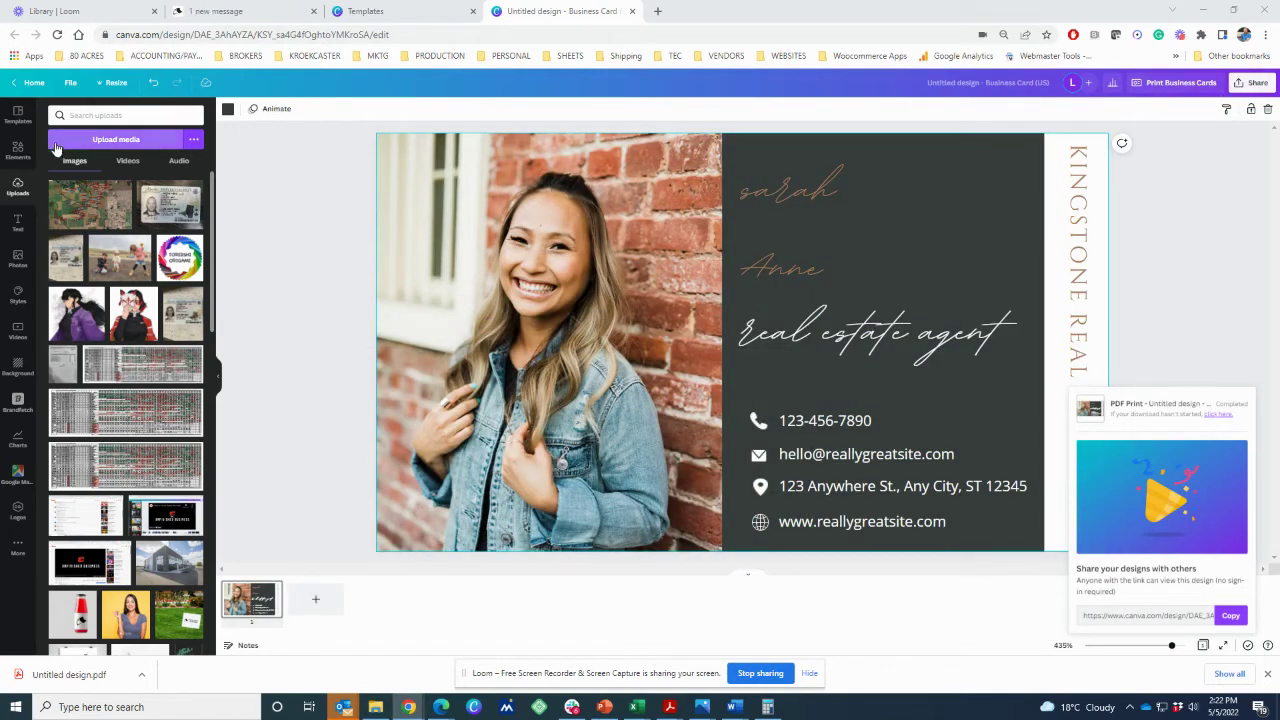
# Open File > Create new design, then maximize the Google window and go to canva.com
pyautogui.click(70, 82)
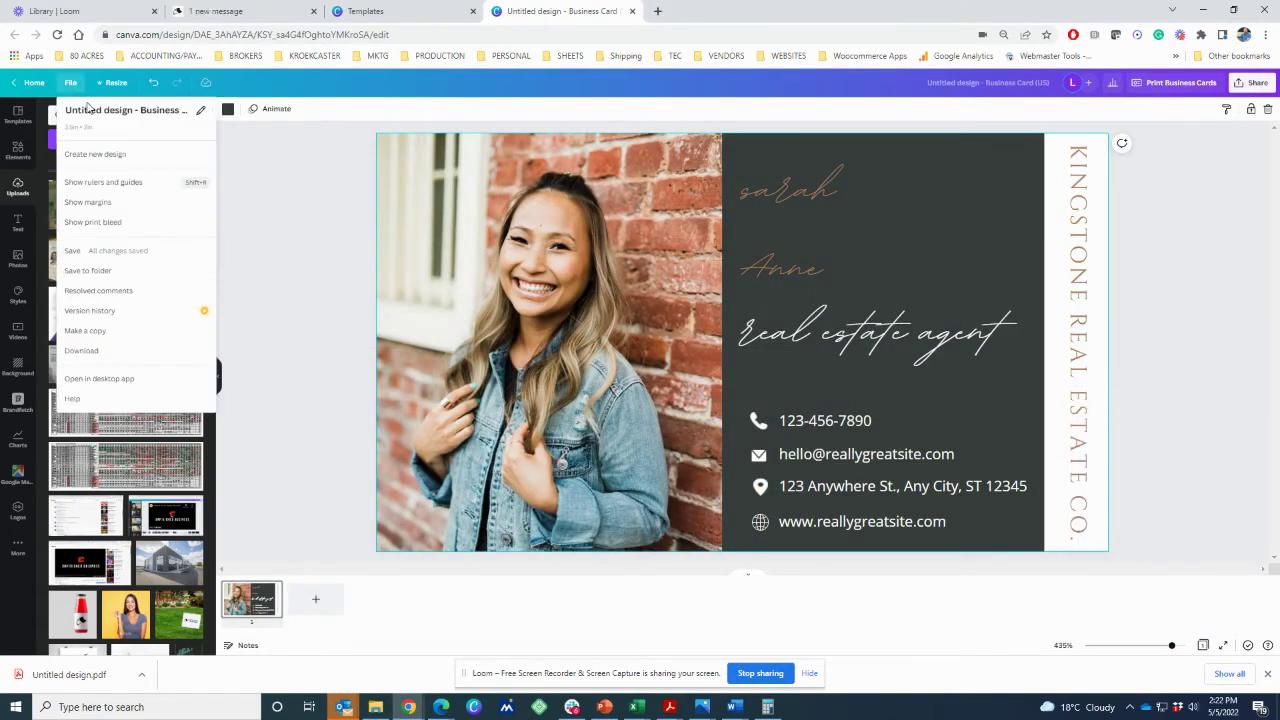
pyautogui.click(95, 155)
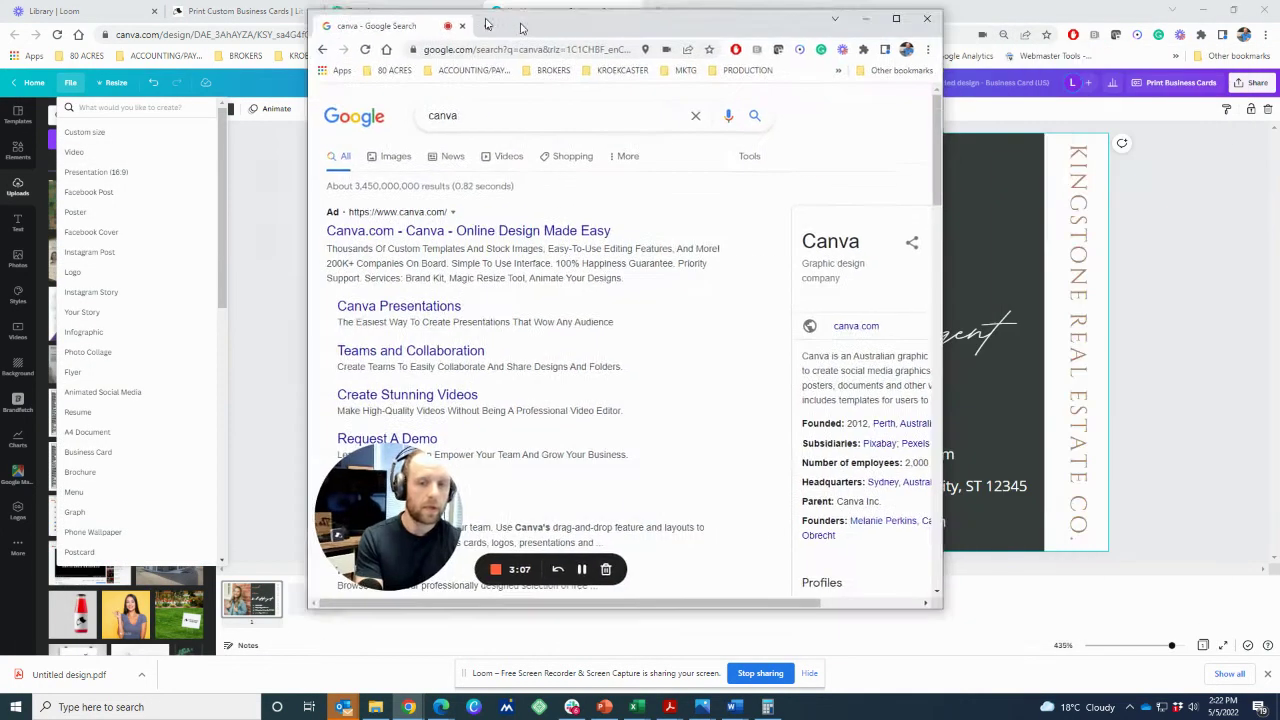
pyautogui.moveTo(332, 22); pyautogui.dragTo(238, 22)
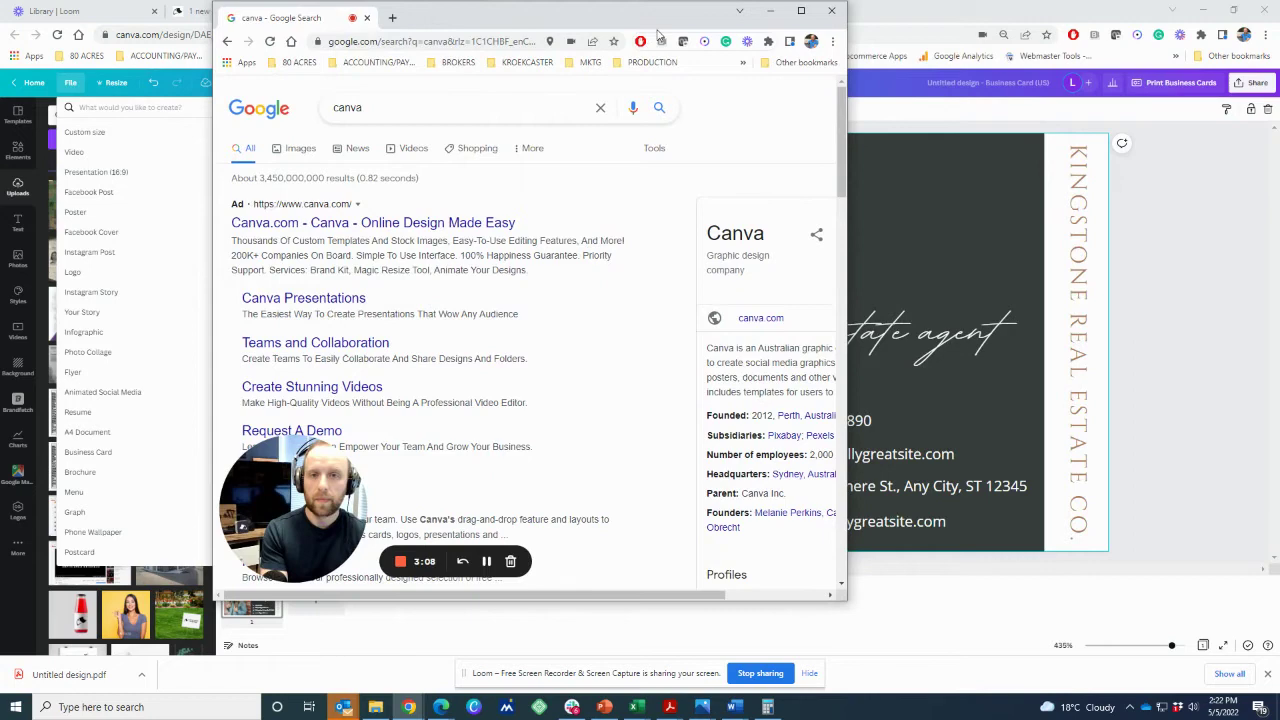
pyautogui.doubleClick(238, 22)
pyautogui.click(232, 34)
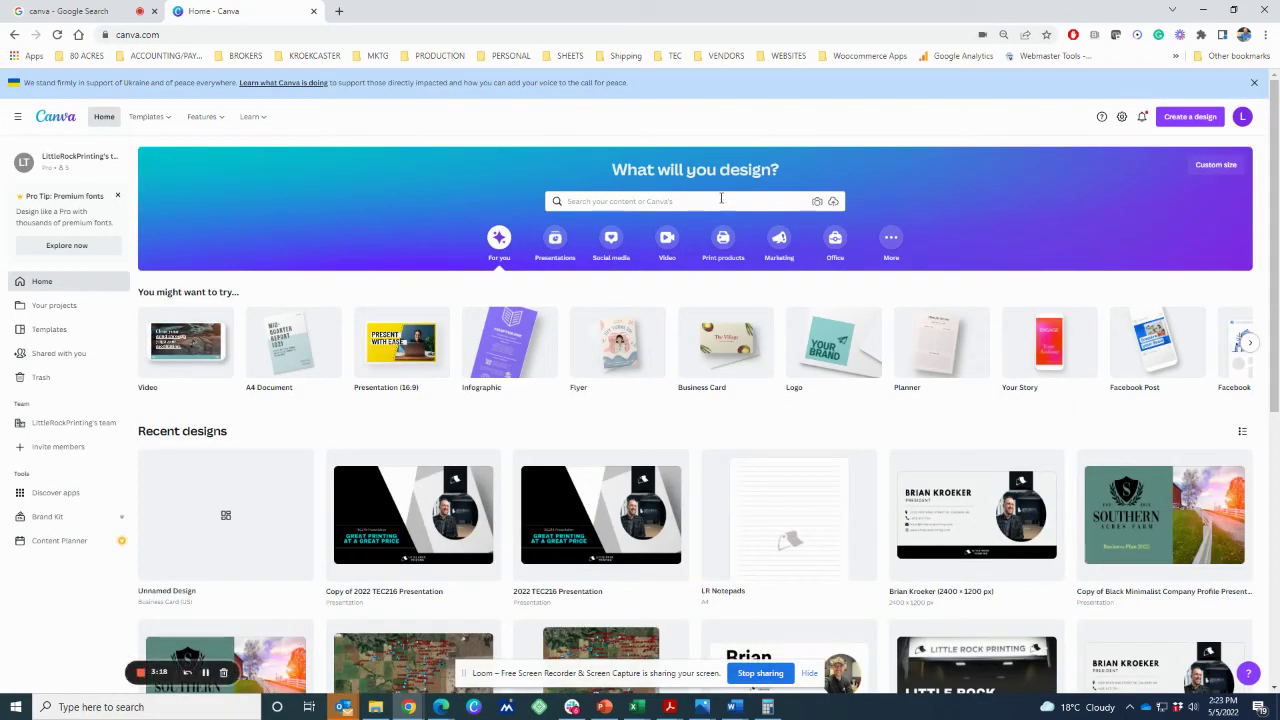
# Create a custom-size design in inches, width 33.5 and height 80
pyautogui.click(1190, 116)
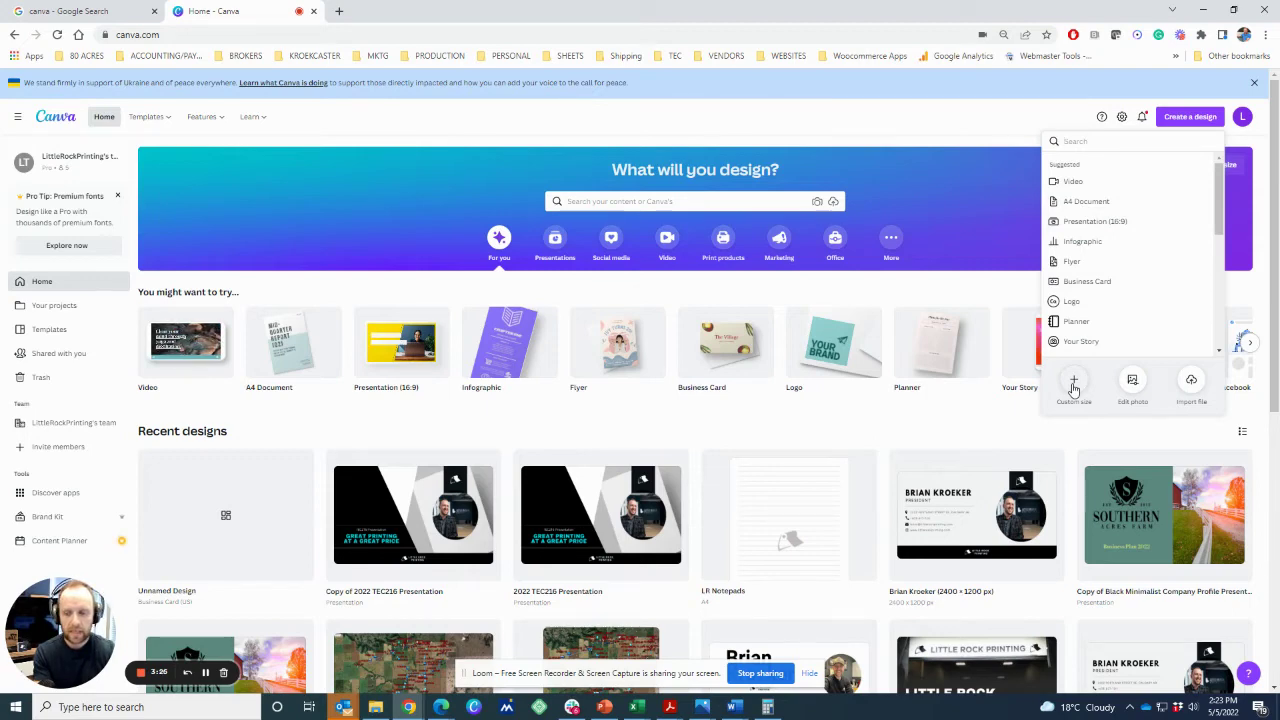
pyautogui.click(1073, 386)
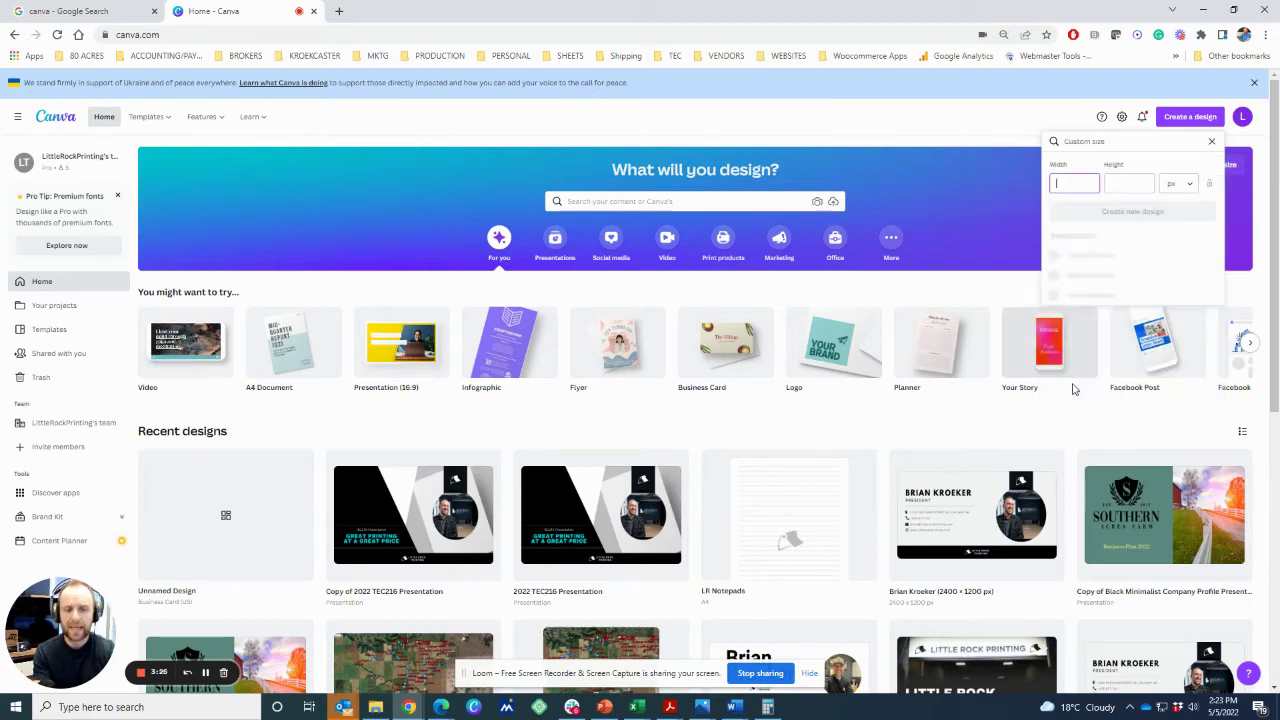
pyautogui.click(1175, 186)
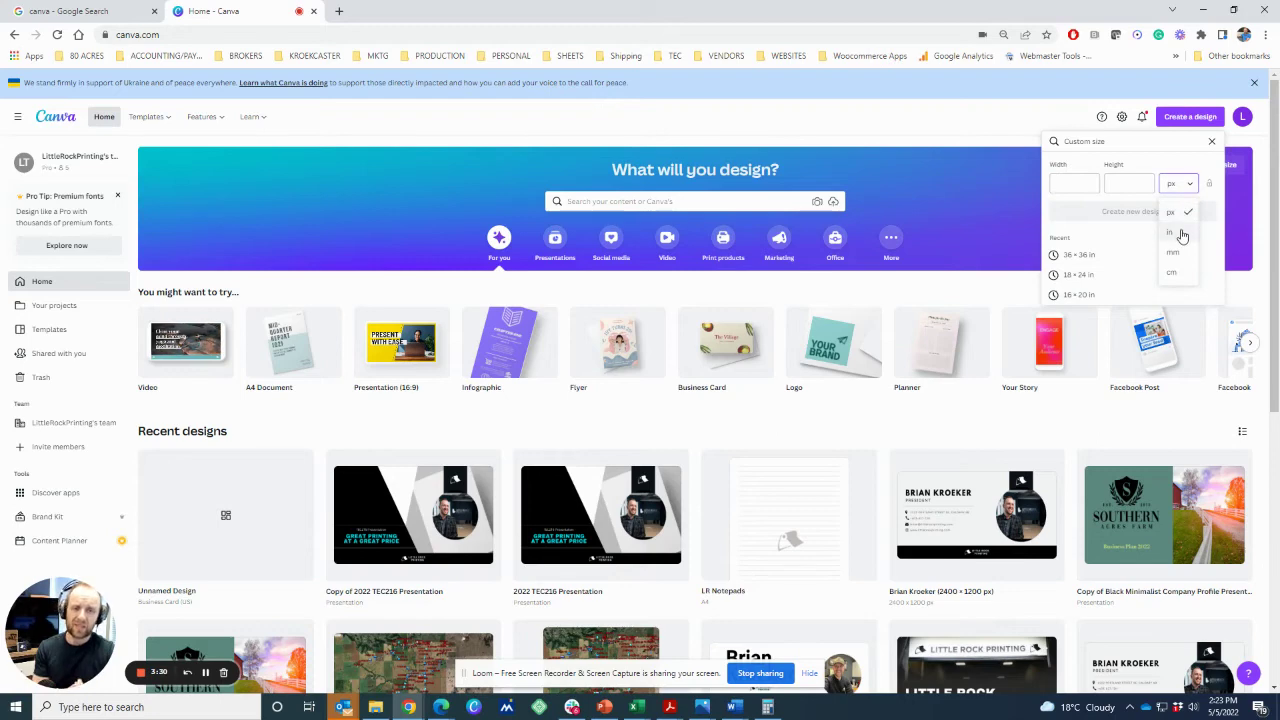
pyautogui.click(1171, 233)
pyautogui.click(1081, 182)
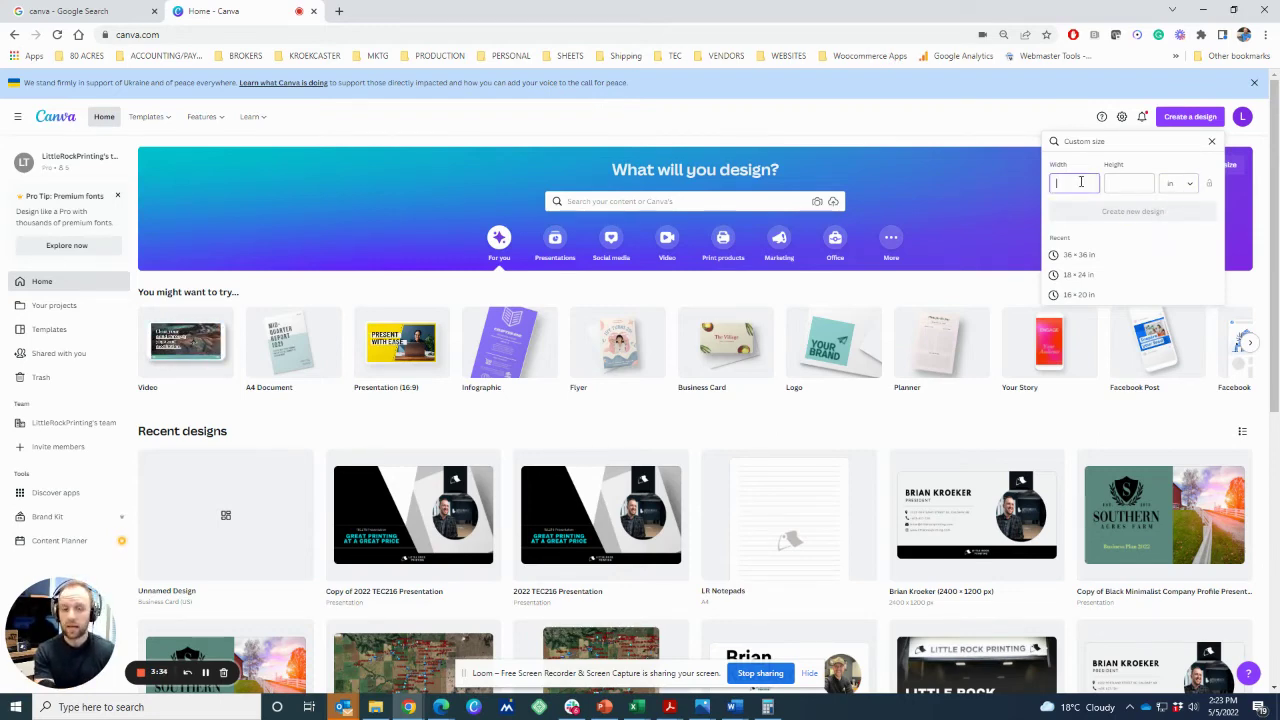
pyautogui.write('33.5')
pyautogui.press('Tab')
pyautogui.write('80')
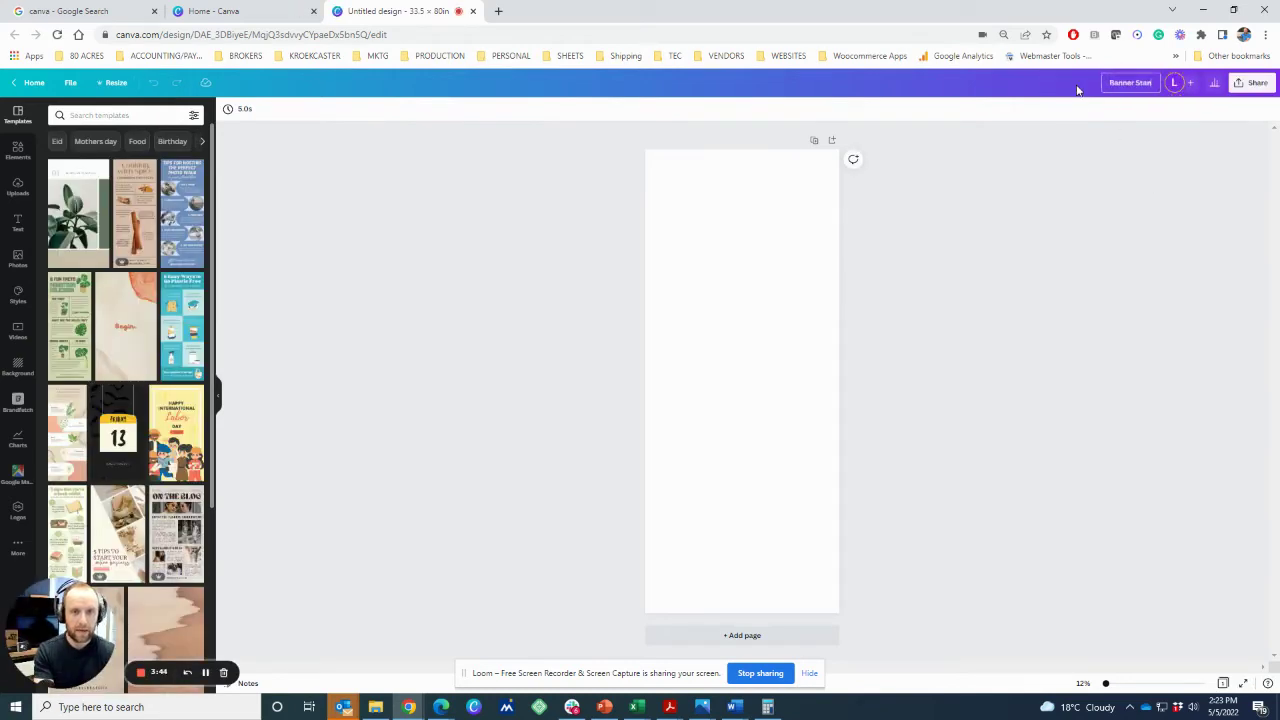
# Apply the Special Menu ramen template to the banner page
pyautogui.scroll(-3, 143, 437)
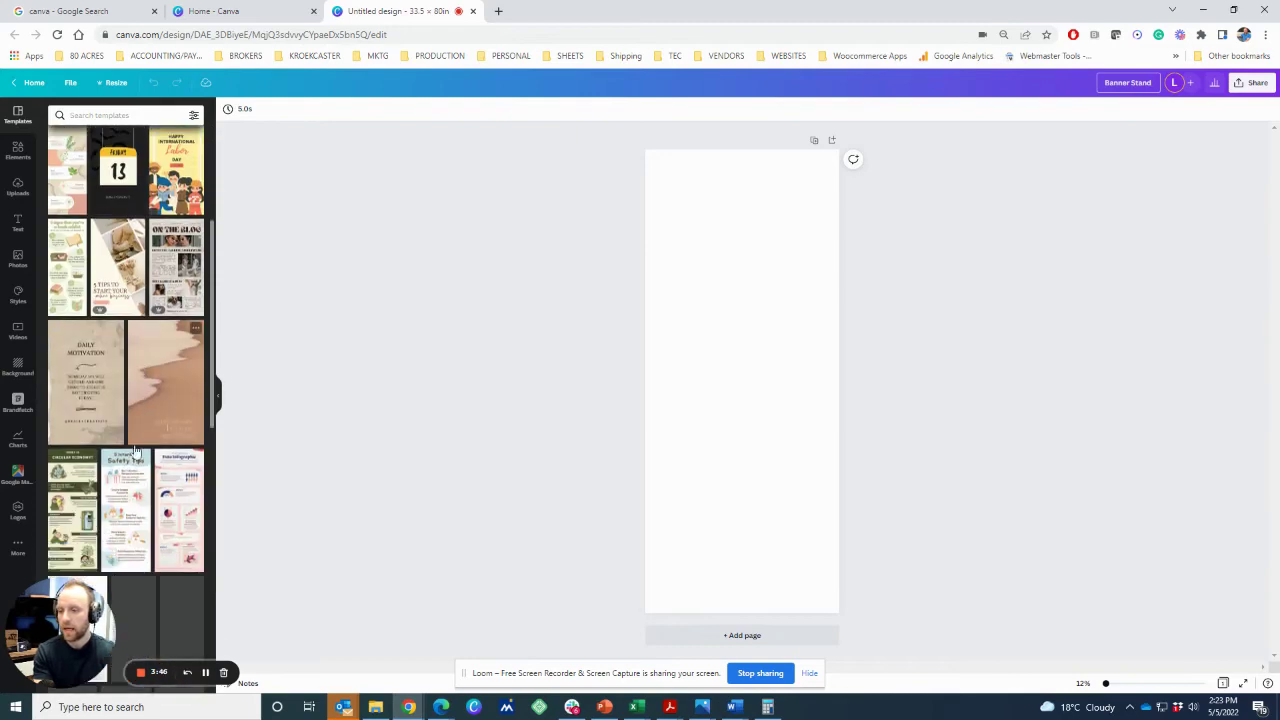
pyautogui.scroll(-1, 148, 558)
pyautogui.scroll(-3, 148, 558)
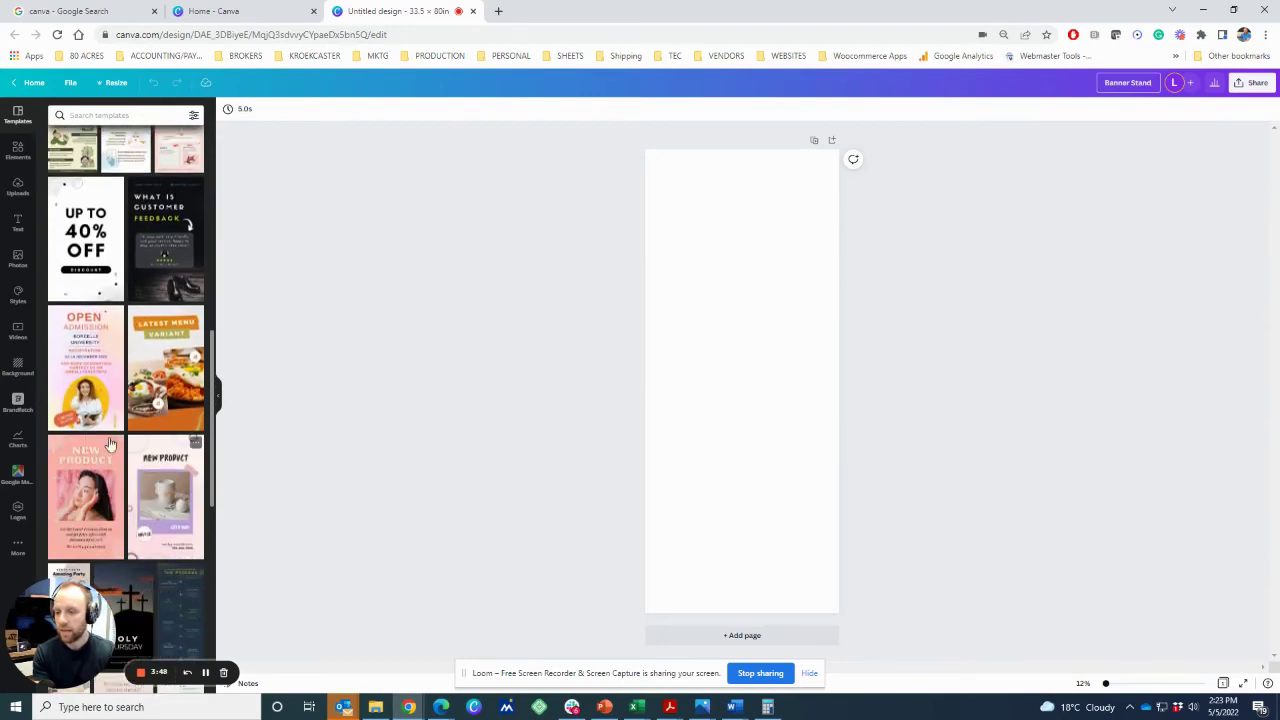
pyautogui.scroll(-3, 160, 490)
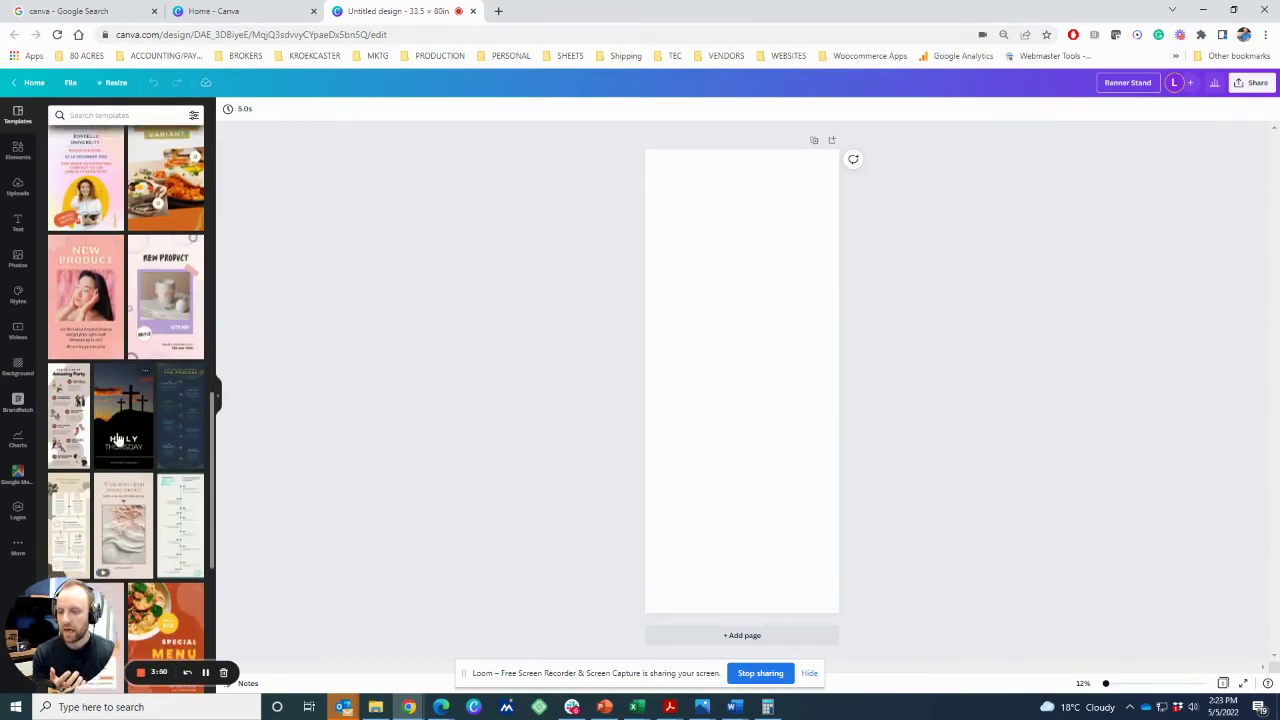
pyautogui.scroll(-3, 165, 480)
pyautogui.click(166, 476)
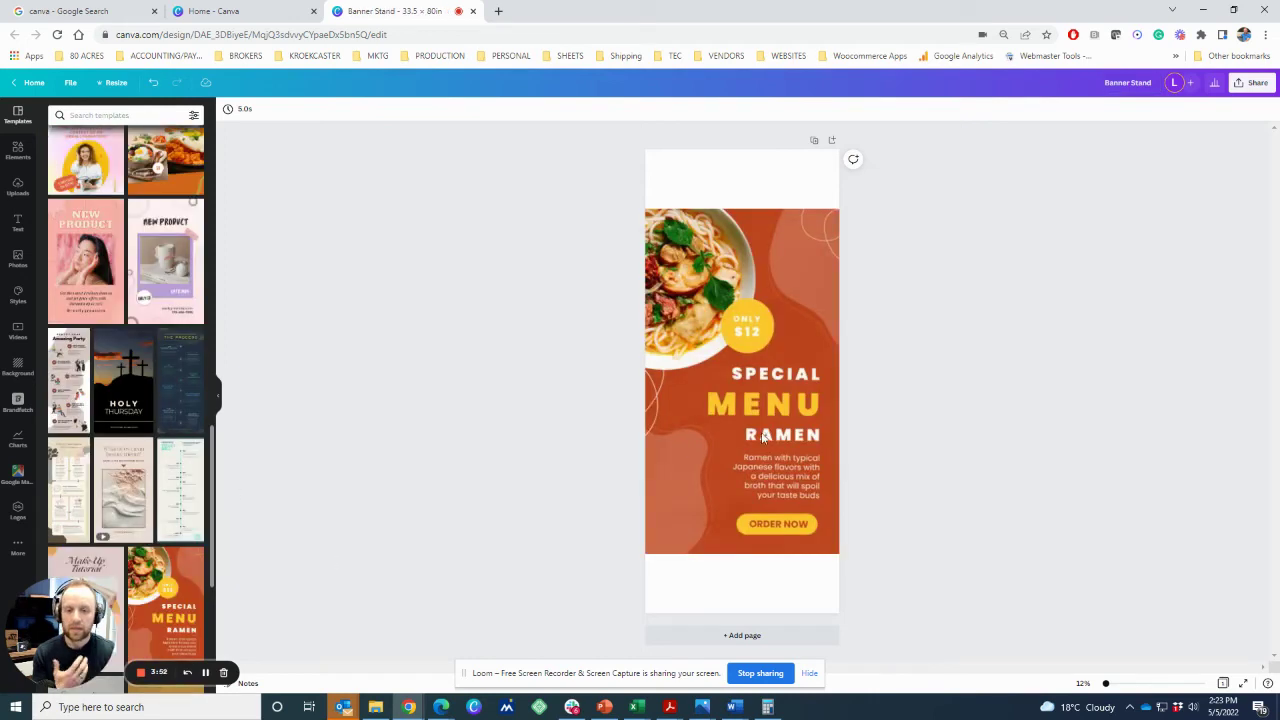
# Nudge the MENU heading into place and open the Share options
pyautogui.click(727, 488)
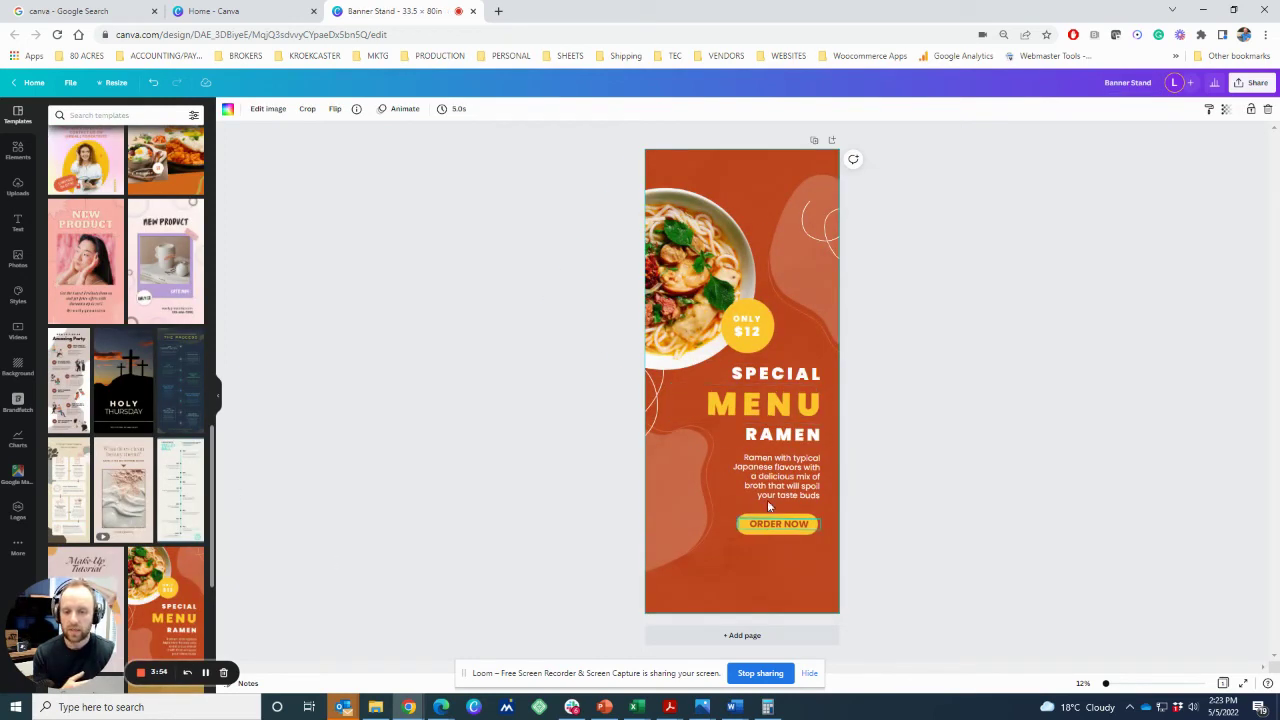
pyautogui.moveTo(765, 404); pyautogui.dragTo(735, 397)
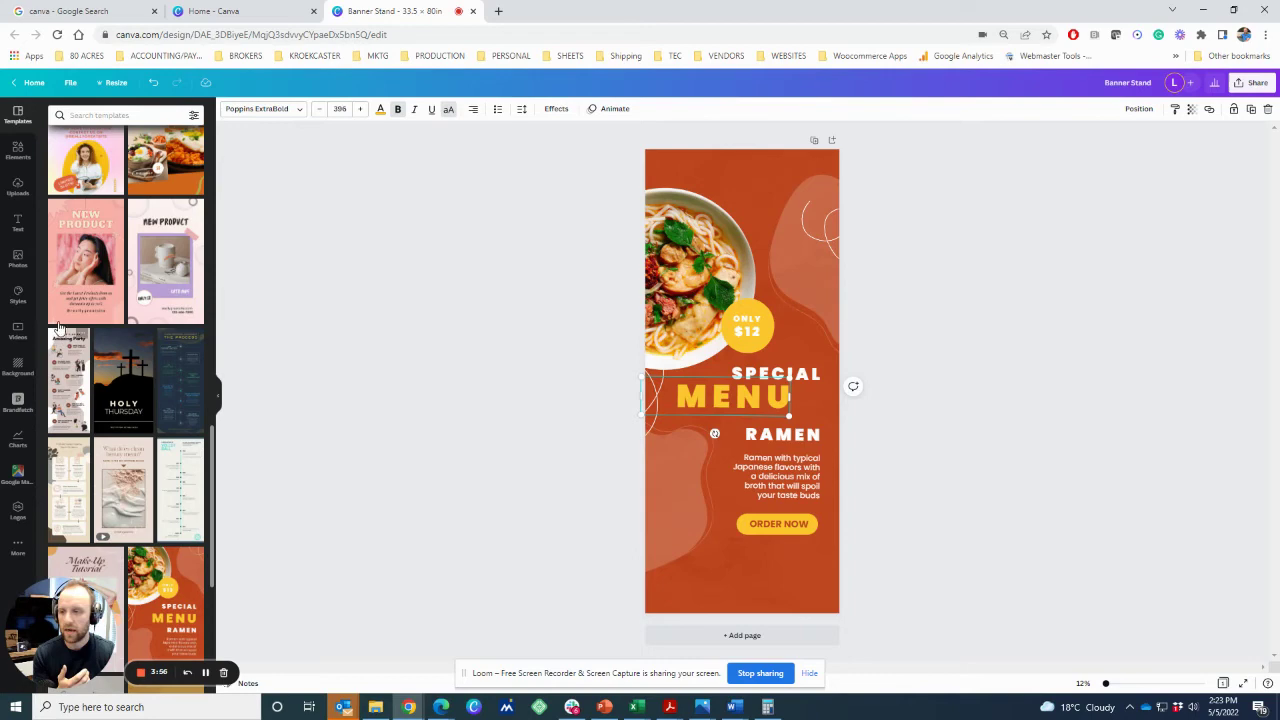
pyautogui.click(17, 188)
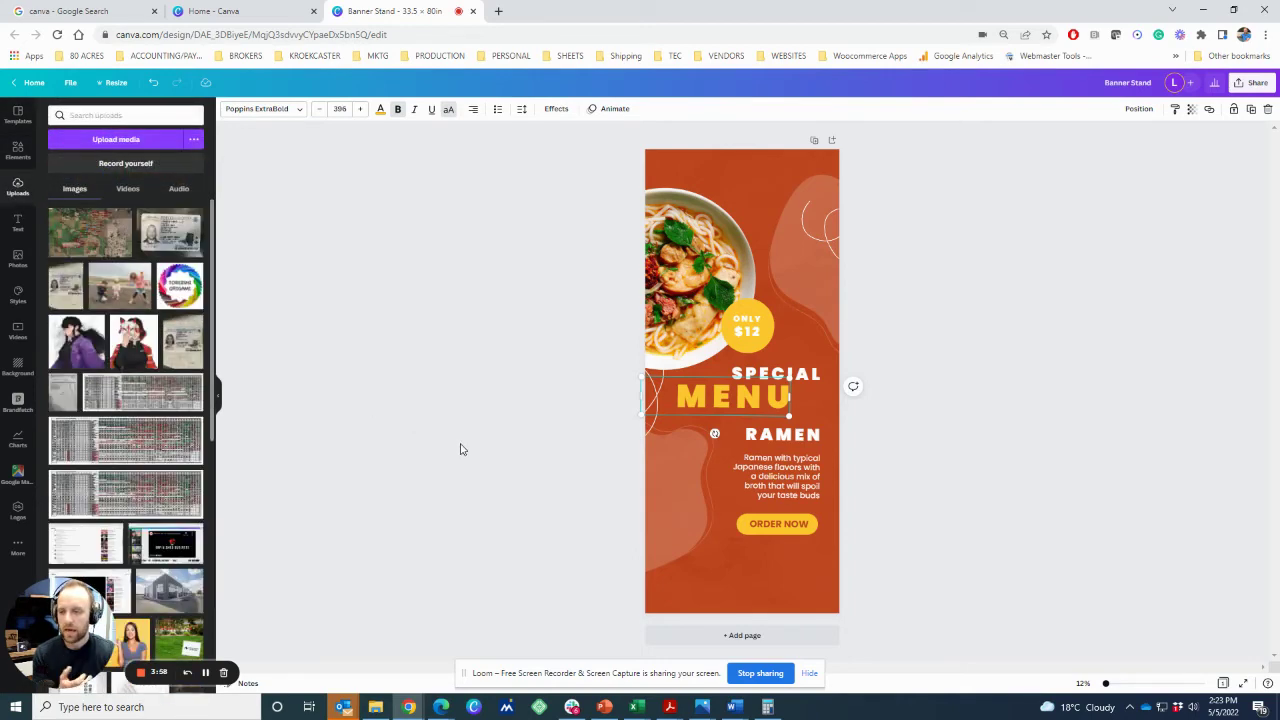
pyautogui.moveTo(730, 410); pyautogui.dragTo(744, 410)
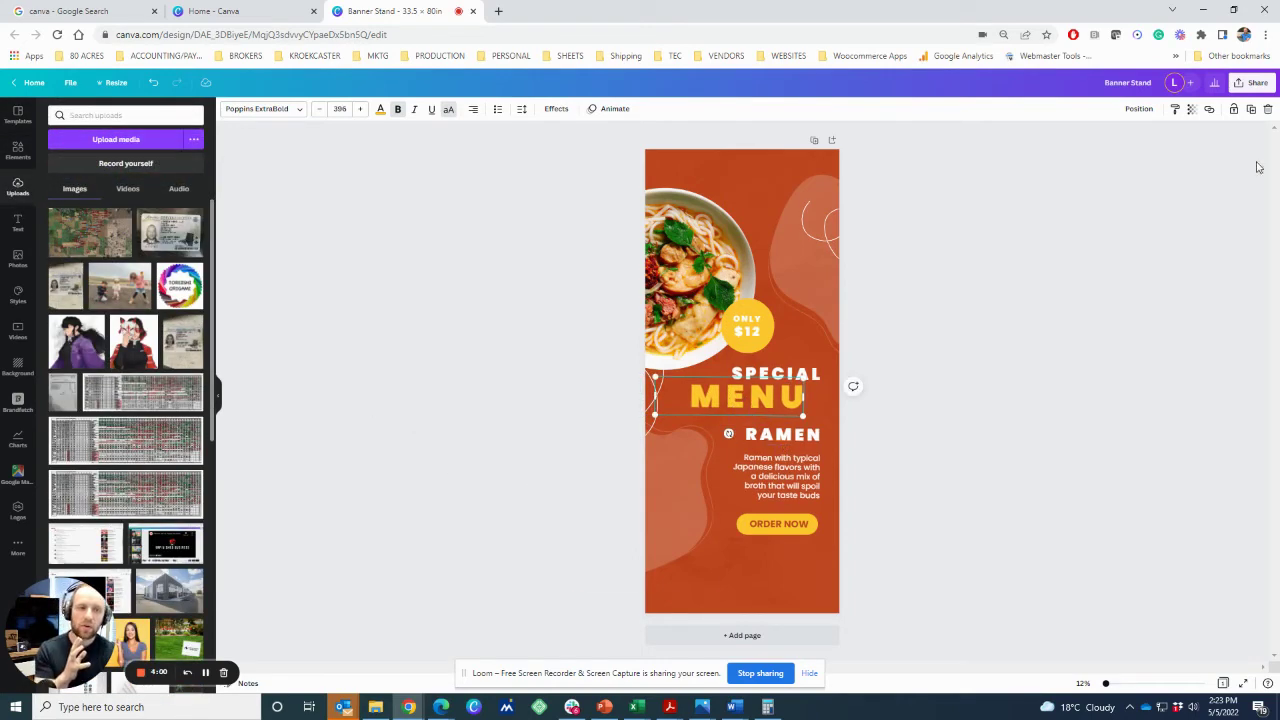
pyautogui.click(1252, 82)
# Close the download panel, check the Resize menu, and open the File options for Banner Stand
pyautogui.click(1100, 323)
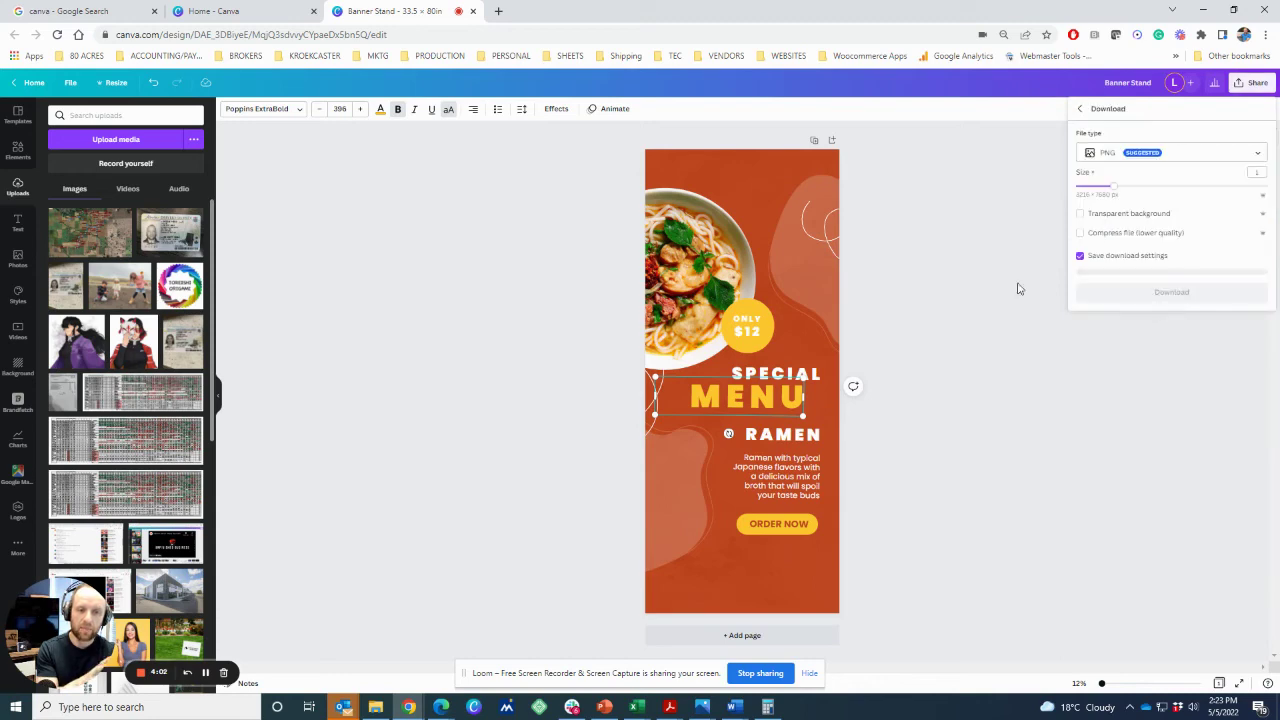
pyautogui.click(940, 232)
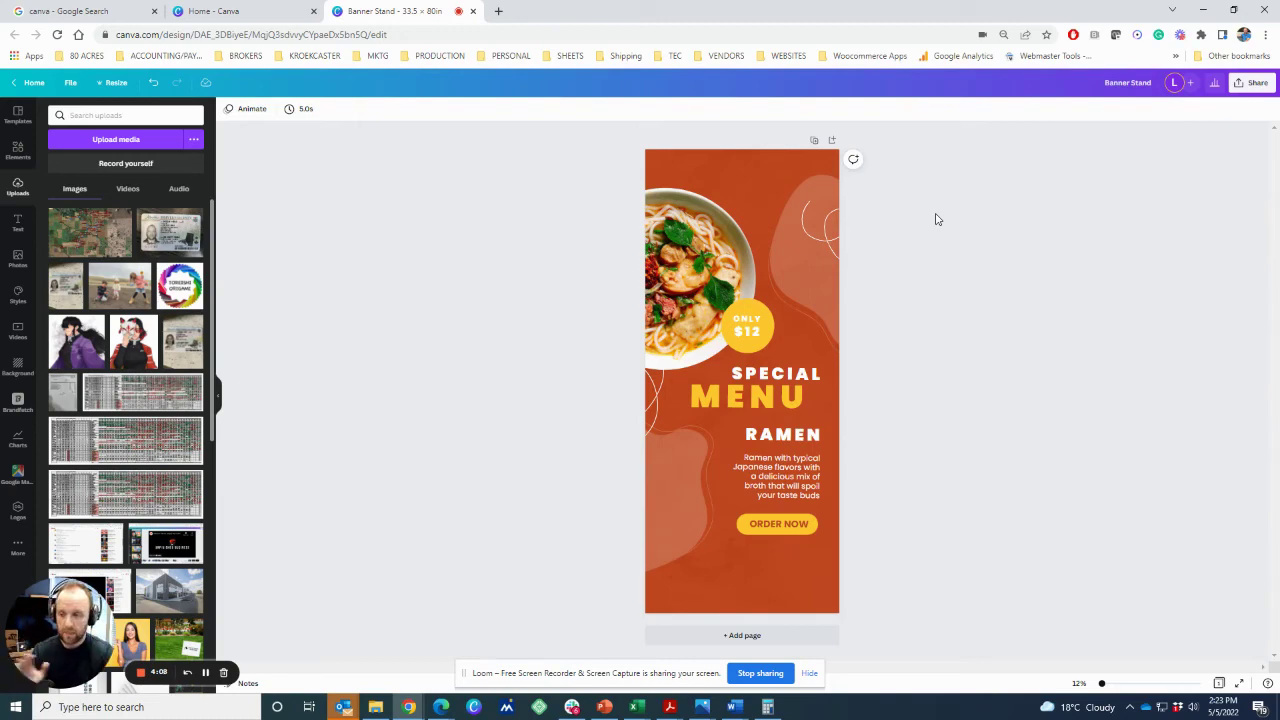
pyautogui.click(110, 83)
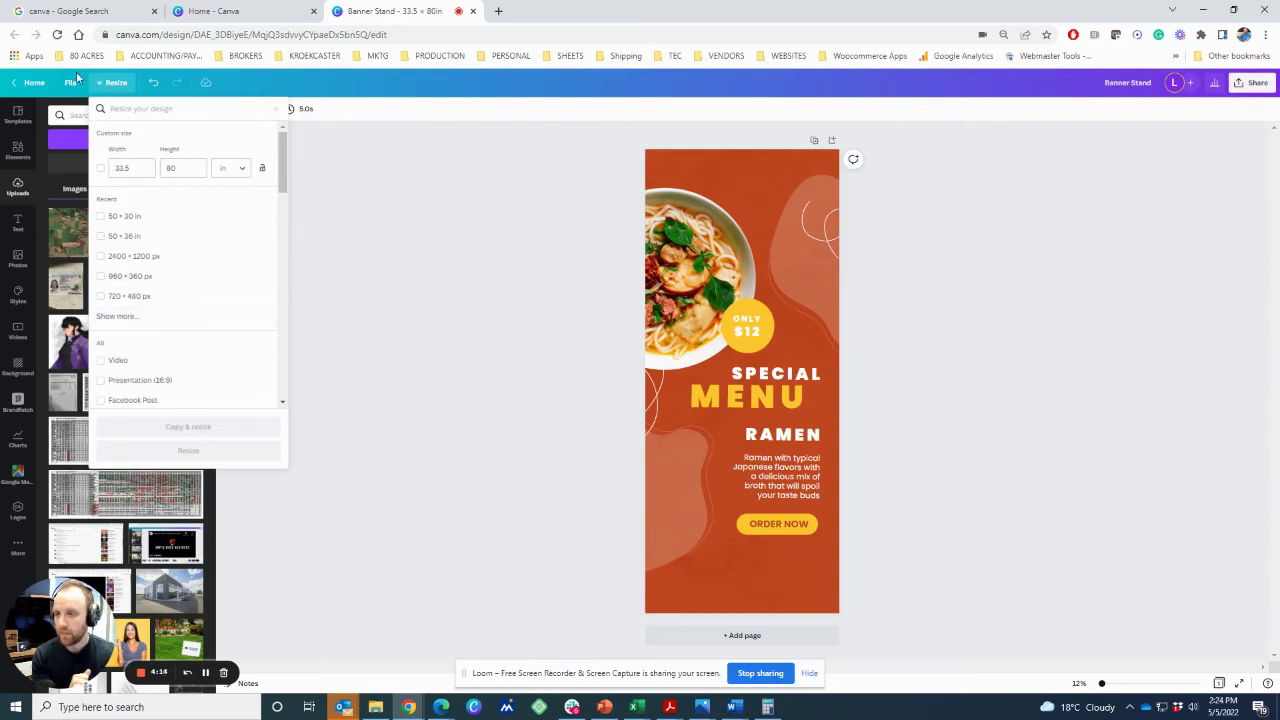
pyautogui.click(72, 82)
pyautogui.click(400, 218)
pyautogui.click(110, 83)
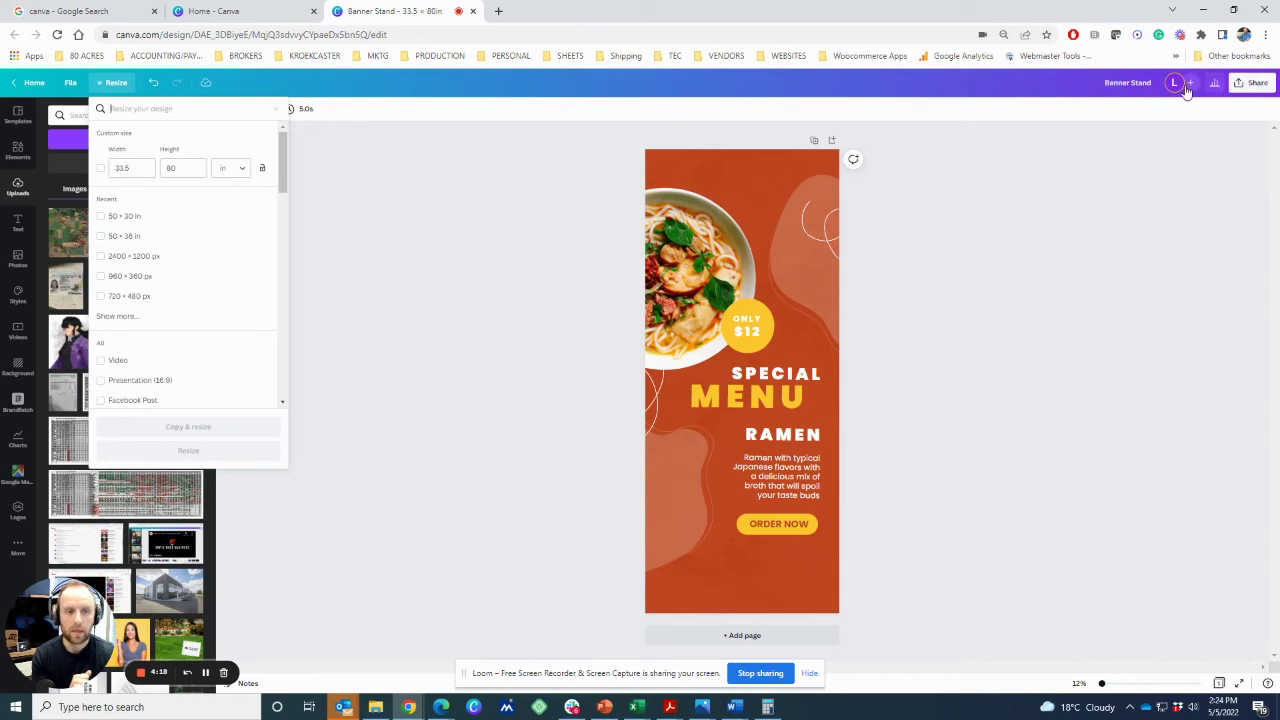
pyautogui.click(71, 84)
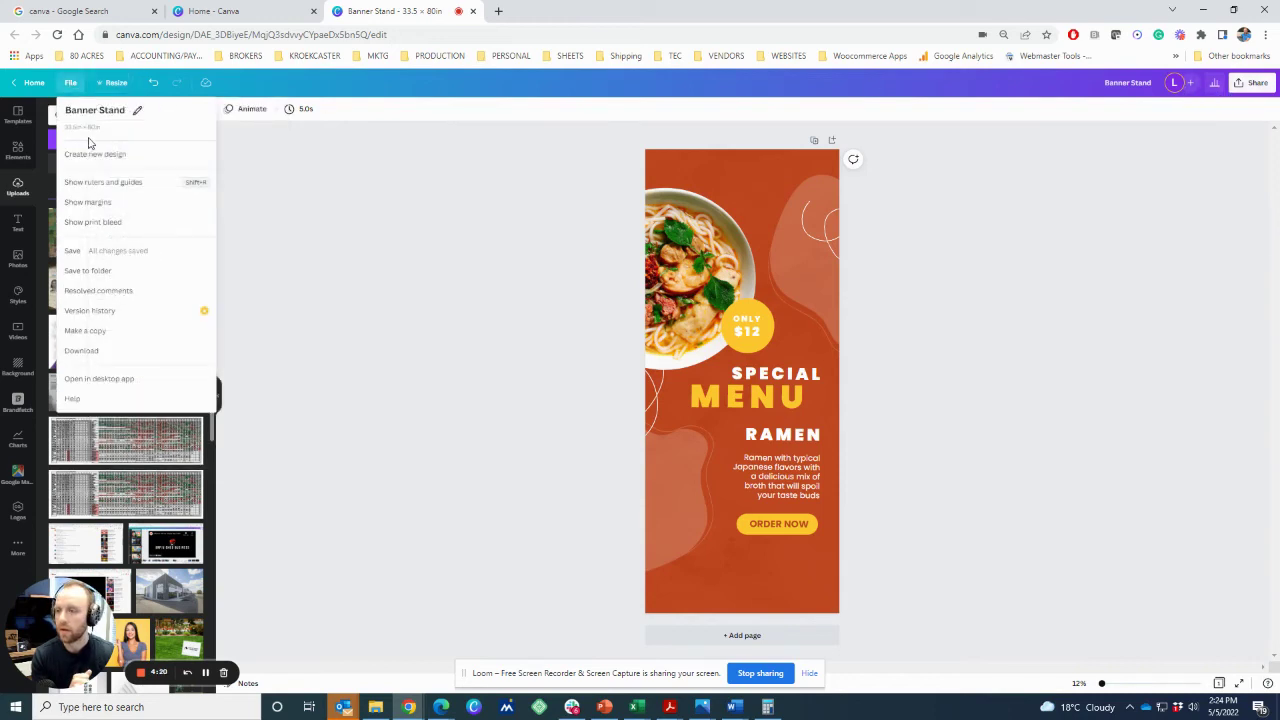
# Make a copy of Banner Stand and change the copy's width from 33.5 to 4 in
pyautogui.click(94, 332)
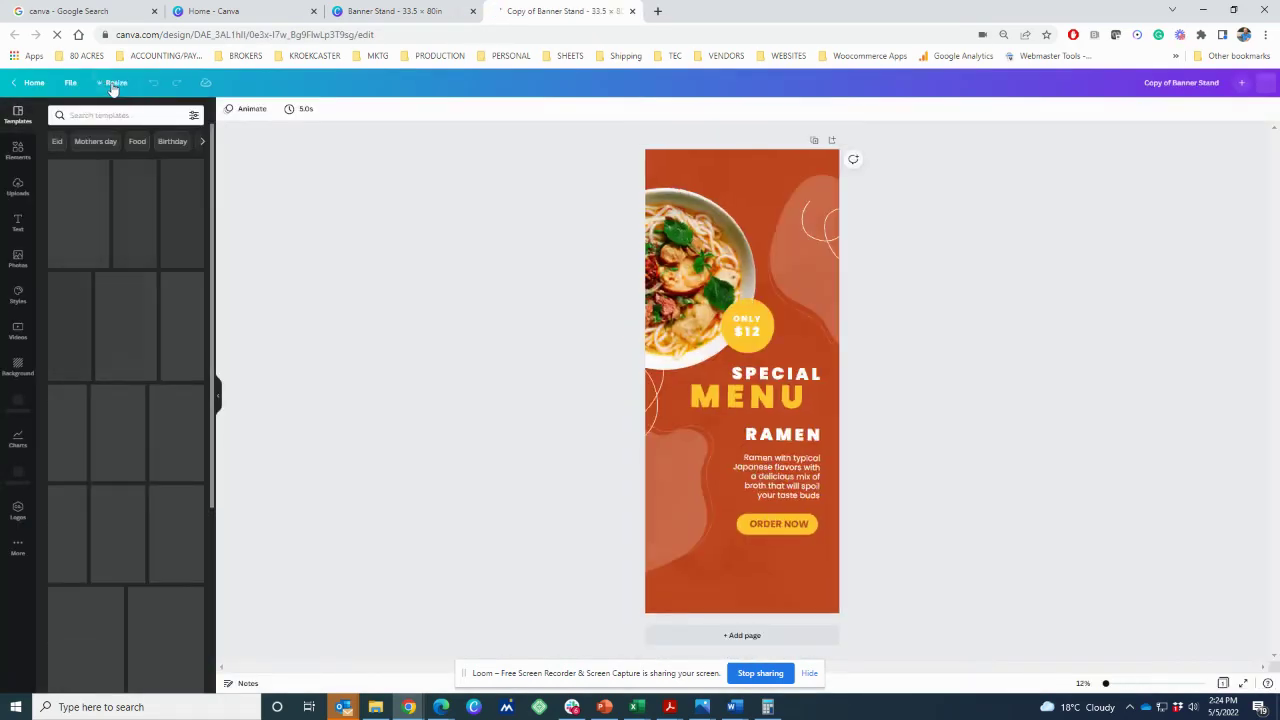
pyautogui.click(113, 84)
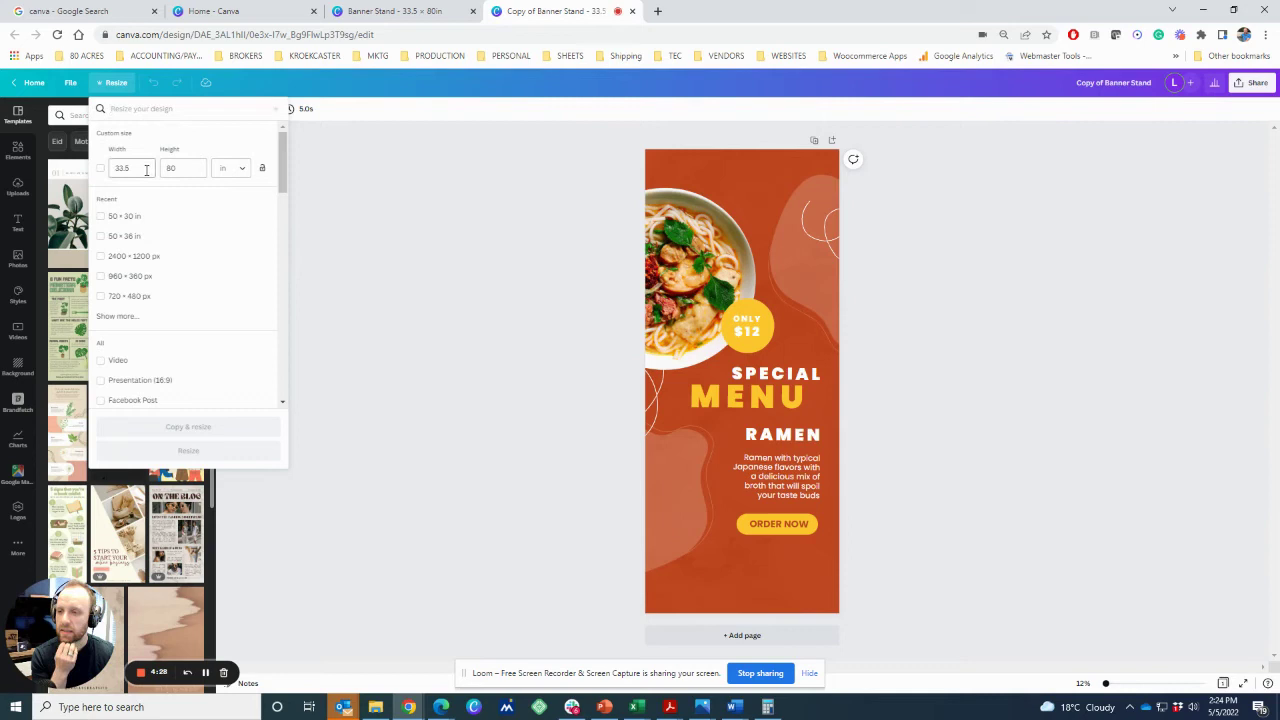
pyautogui.click(126, 168)
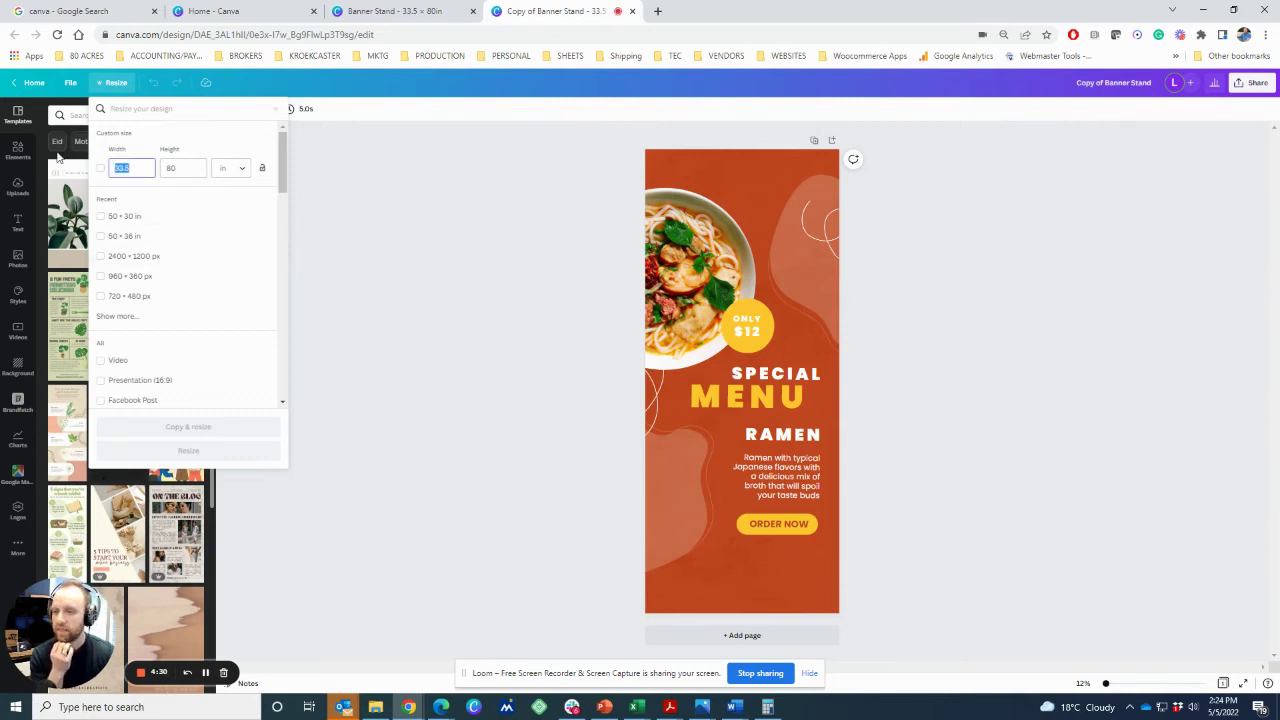
pyautogui.press('BackSpace')
pyautogui.press('BackSpace')
pyautogui.press('BackSpace')
pyautogui.press('BackSpace')
pyautogui.write('4')
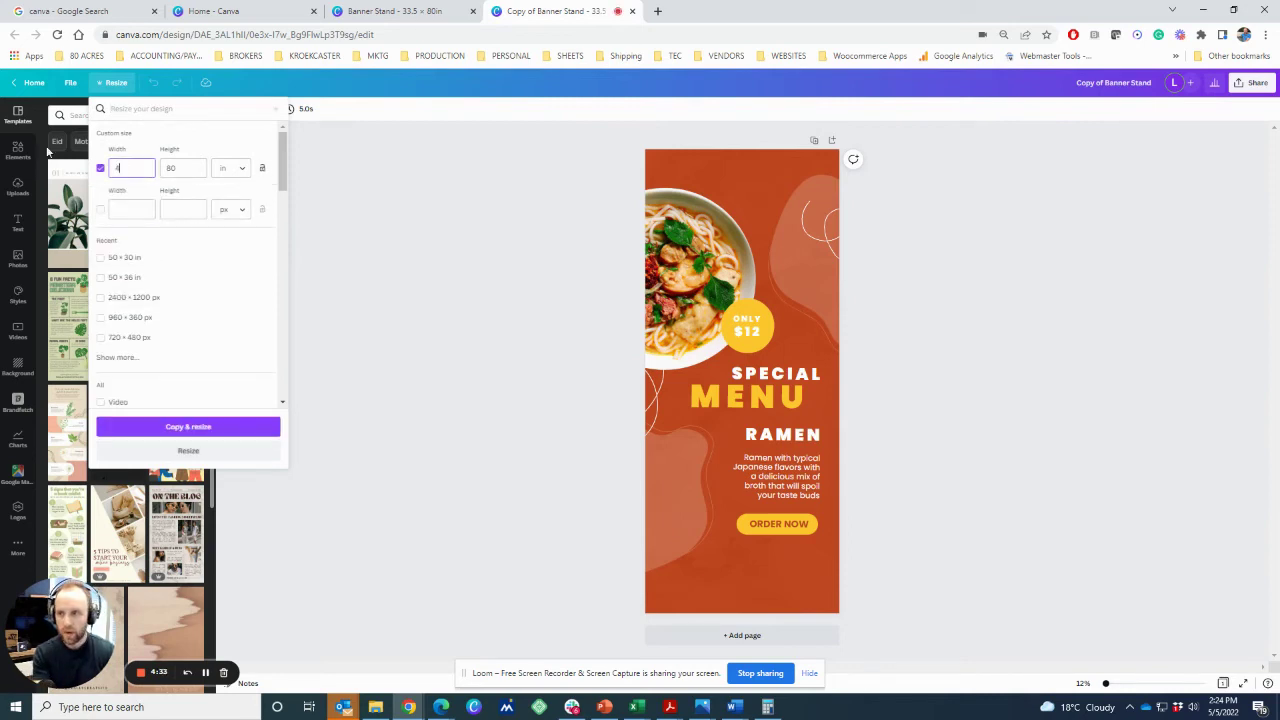
pyautogui.press('Tab')
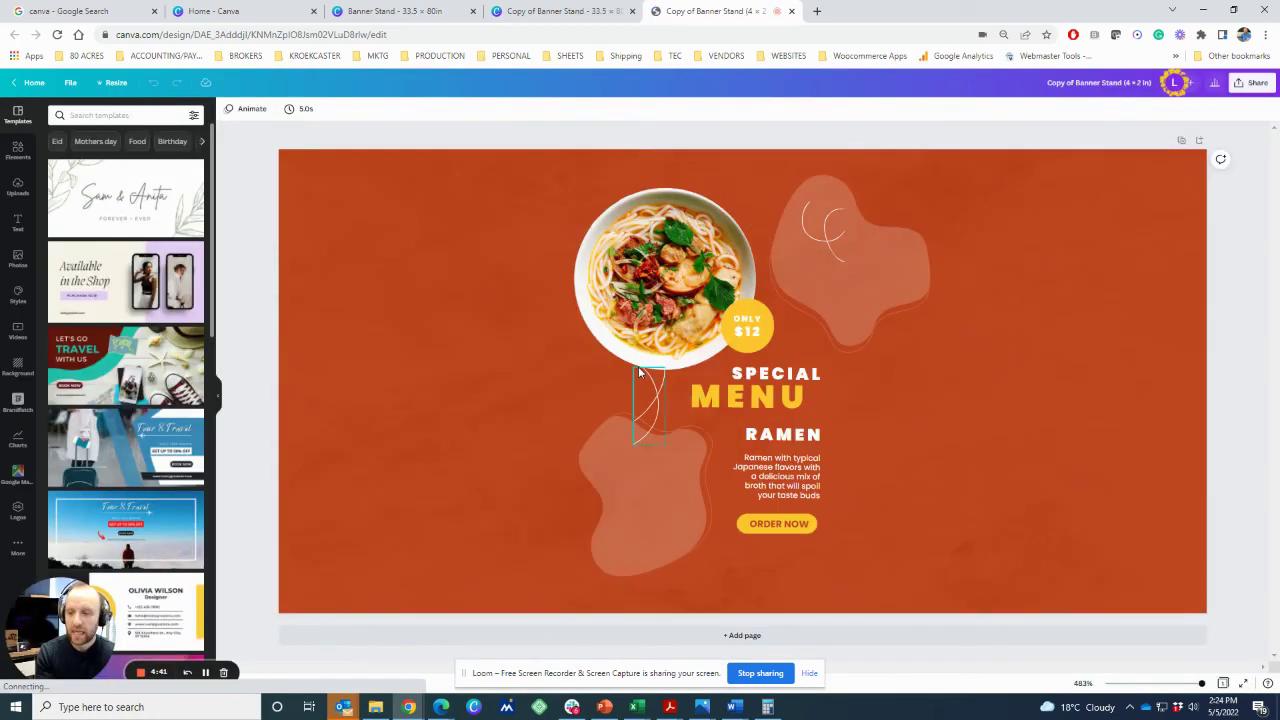
# Move the ramen bowl to the upper left, enlarge it, and slide the pale blob under it
pyautogui.moveTo(638, 366); pyautogui.dragTo(395, 386)
pyautogui.moveTo(465, 408); pyautogui.dragTo(498, 537)
pyautogui.click(624, 509)
pyautogui.moveTo(624, 509); pyautogui.dragTo(519, 514)
pyautogui.click(716, 446)
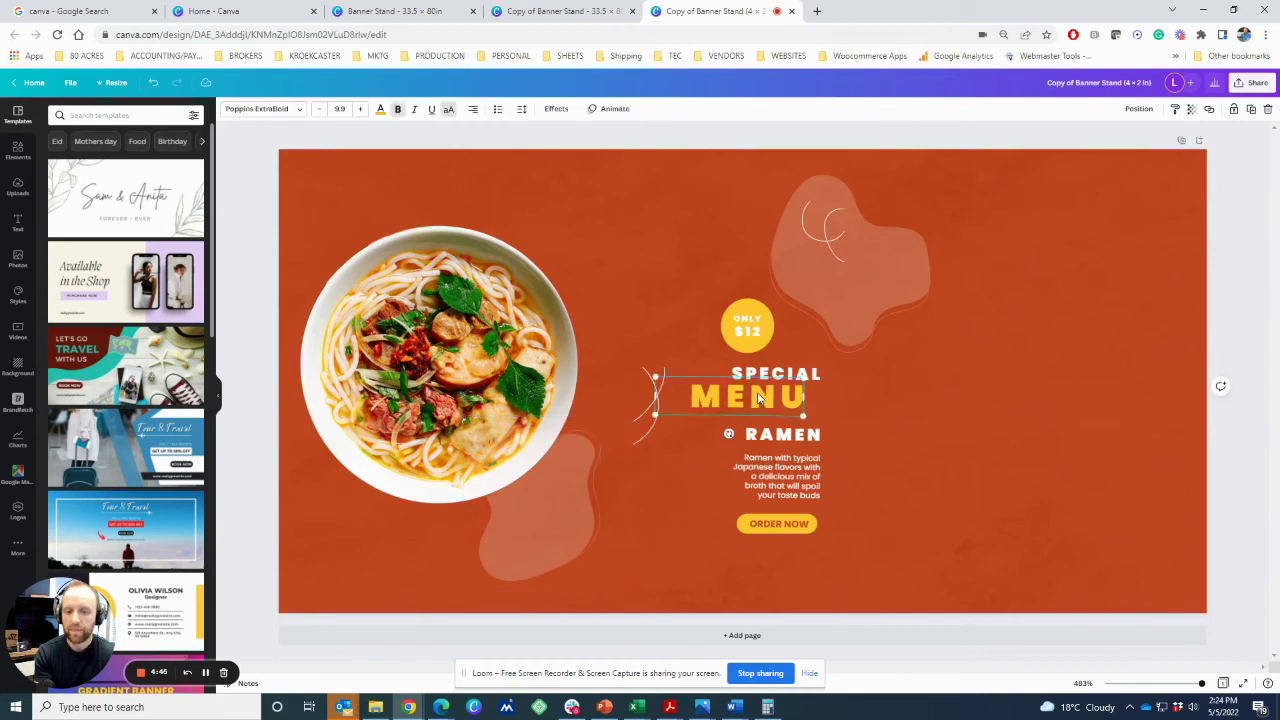
# Enlarge the right-side text group and move ORDER NOW off the yellow pill
pyautogui.moveTo(646, 234); pyautogui.dragTo(1050, 605)
pyautogui.moveTo(868, 489); pyautogui.dragTo(1006, 480)
pyautogui.click(777, 521)
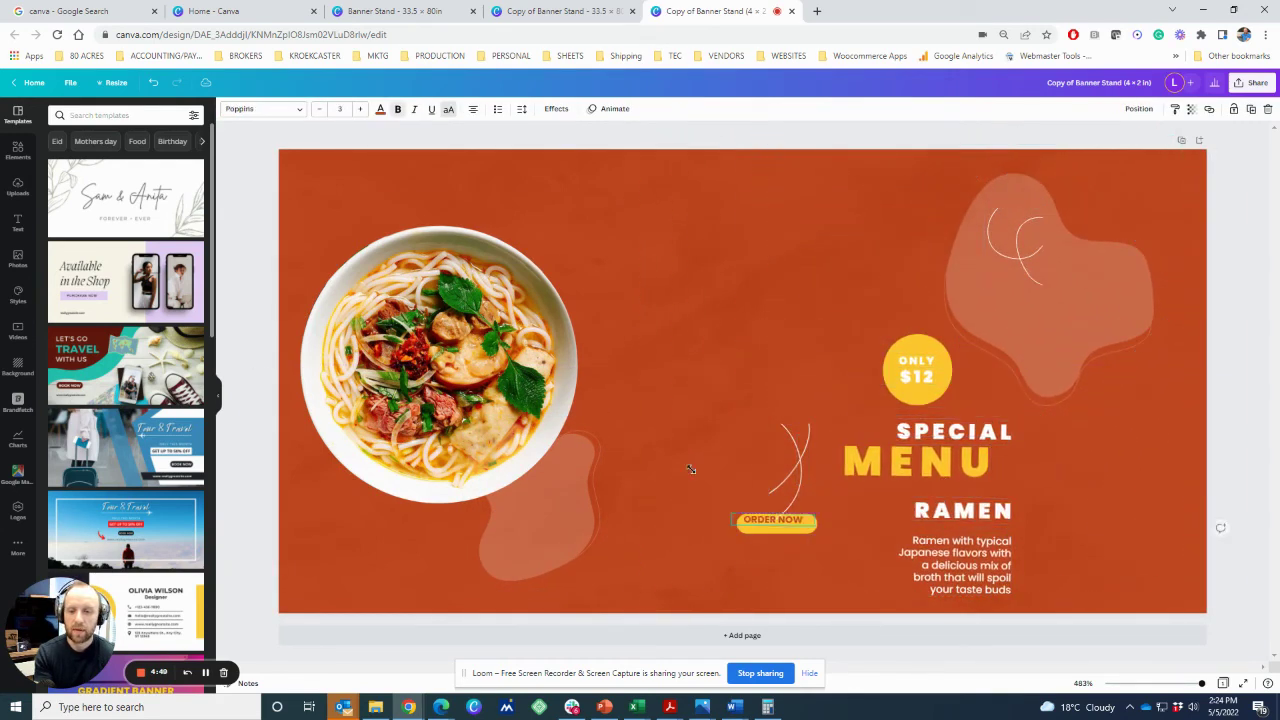
pyautogui.moveTo(750, 519); pyautogui.dragTo(671, 420)
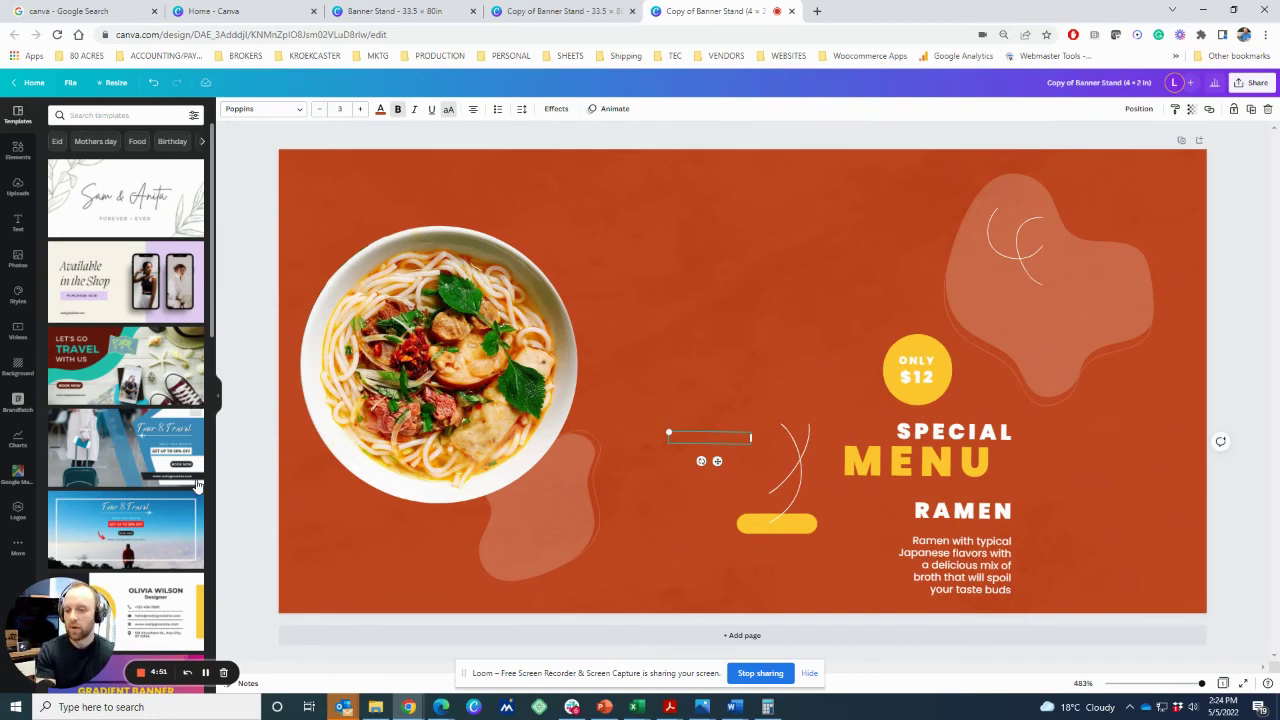
# Apply the Let's Go Travel template and add a blank Page 2
pyautogui.click(118, 382)
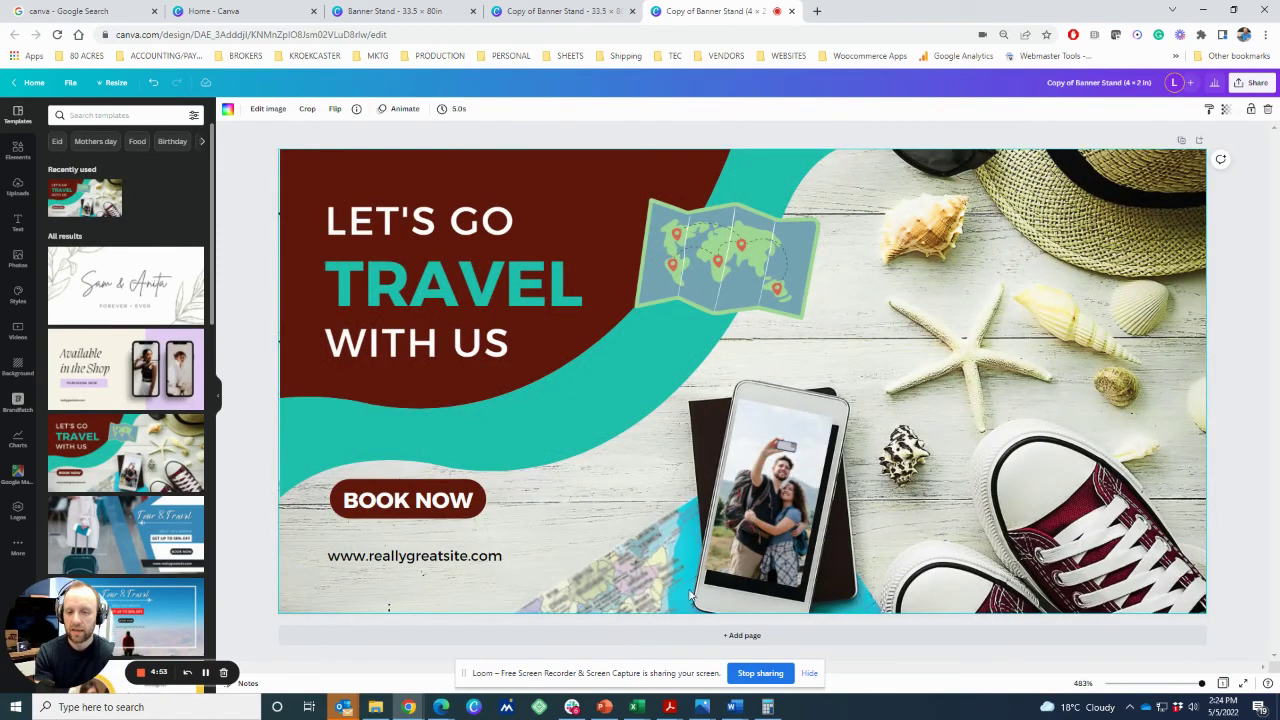
pyautogui.click(744, 635)
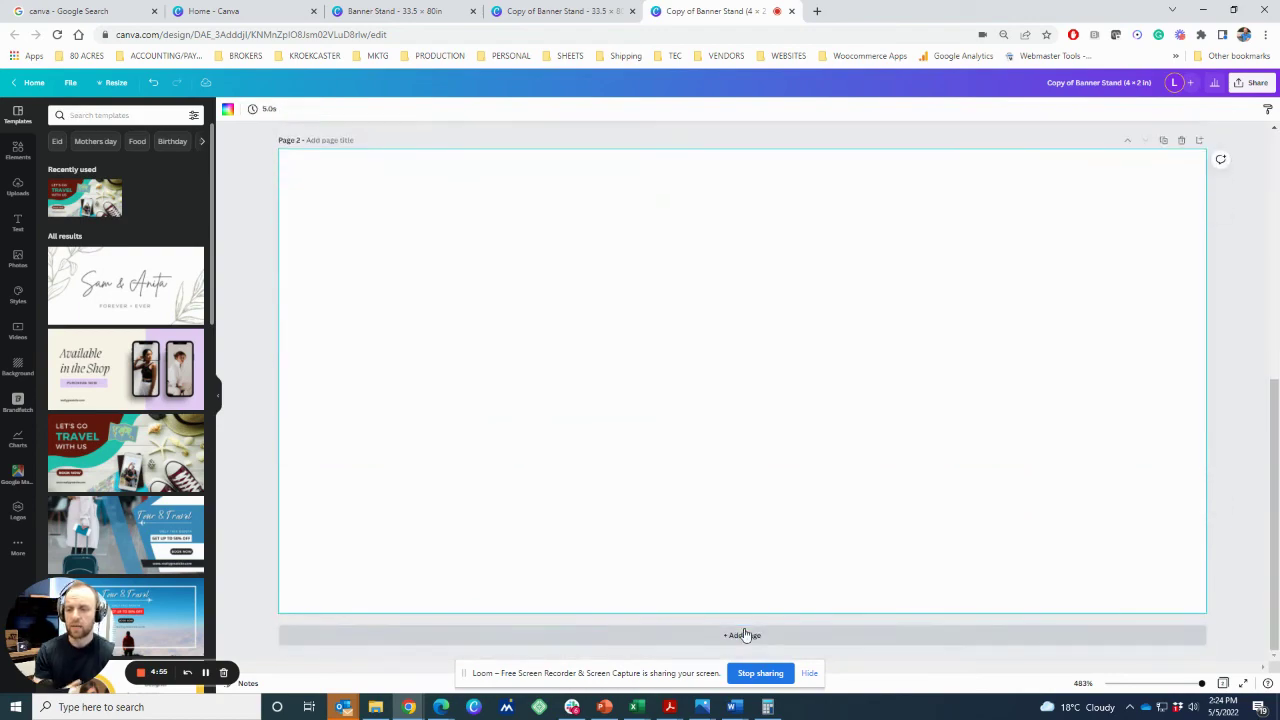